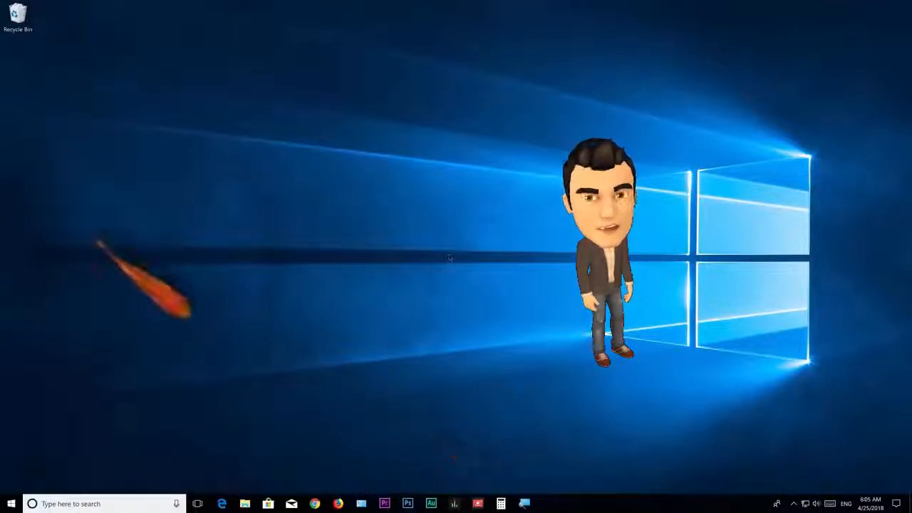
# Step: Open the additional power settings from the system's Power & sleep settings, activate the High performance plan and reveal the additional plans
pyautogui.click(11, 504)
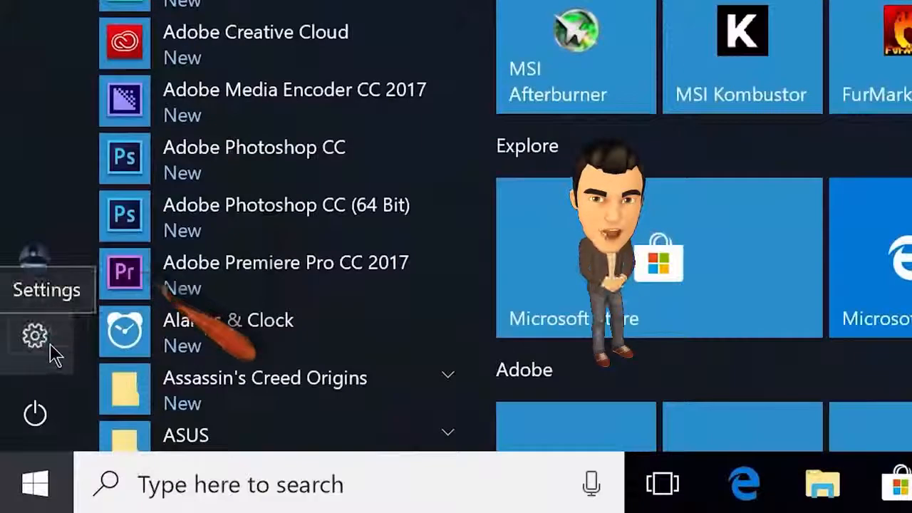
pyautogui.click(13, 463)
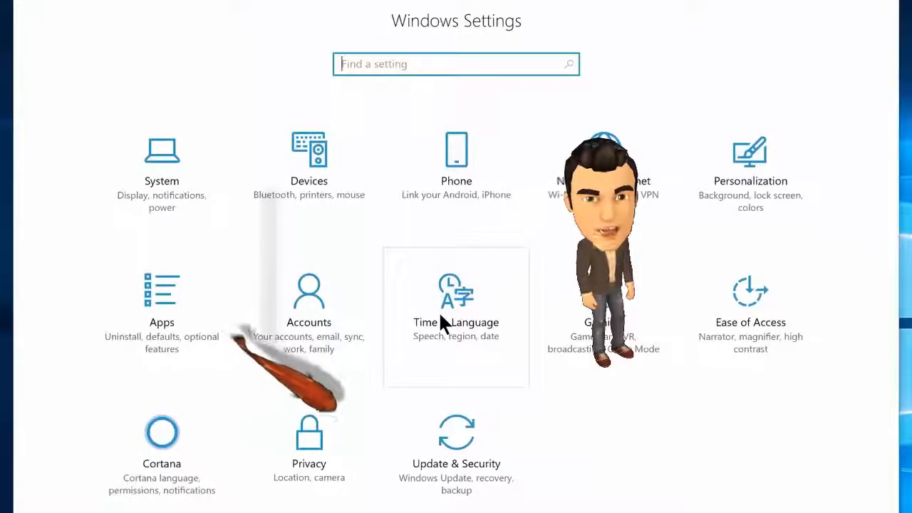
pyautogui.click(162, 196)
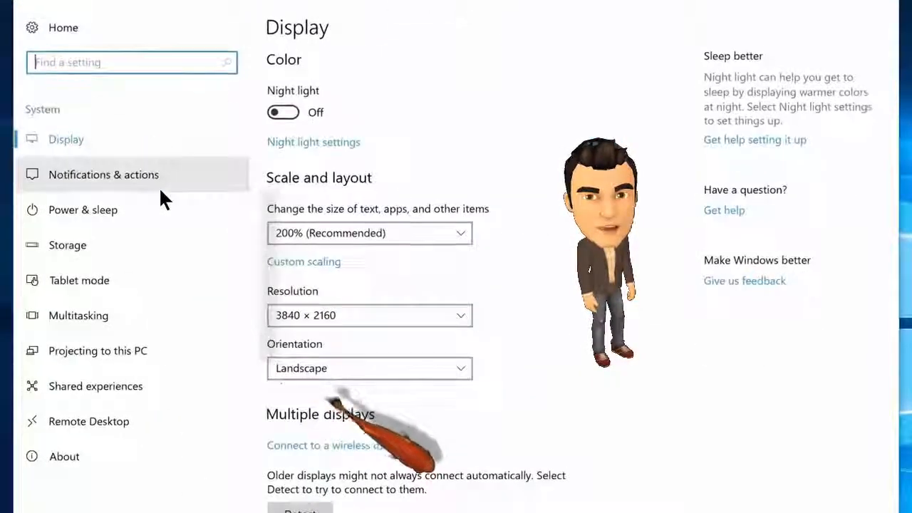
pyautogui.click(130, 208)
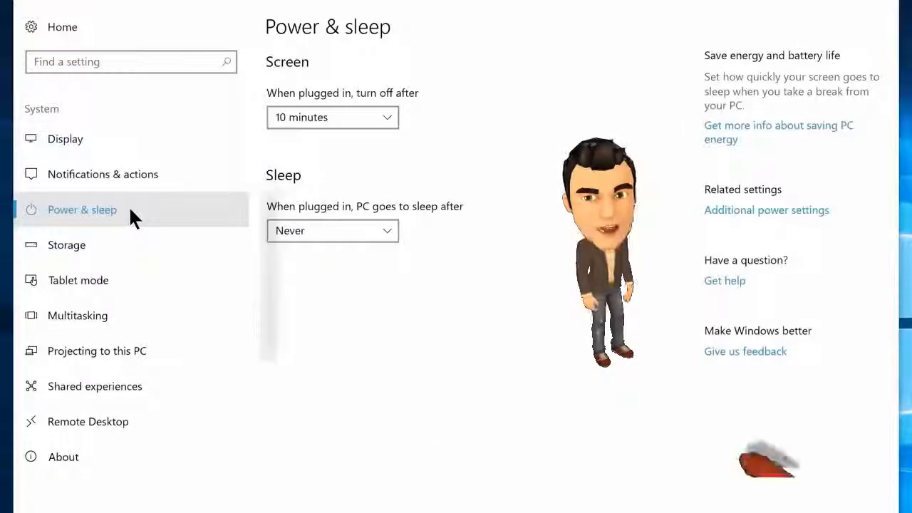
pyautogui.click(757, 211)
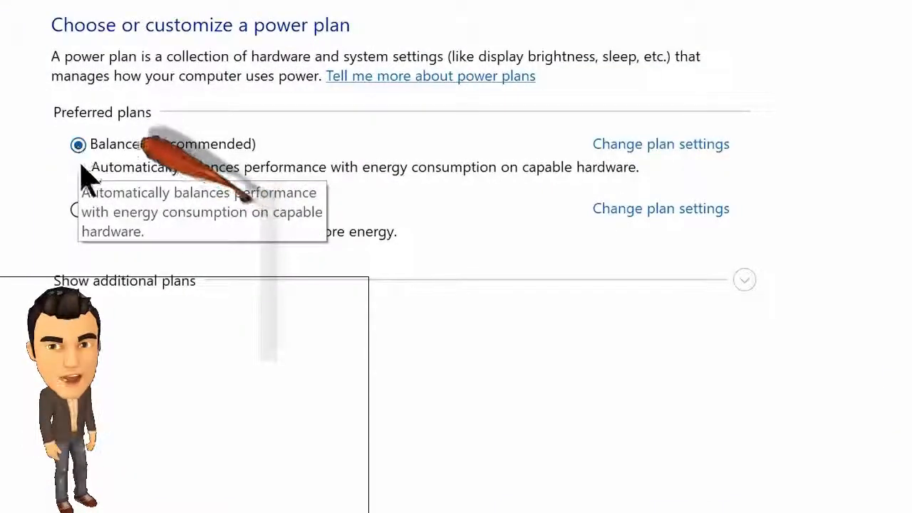
pyautogui.click(78, 209)
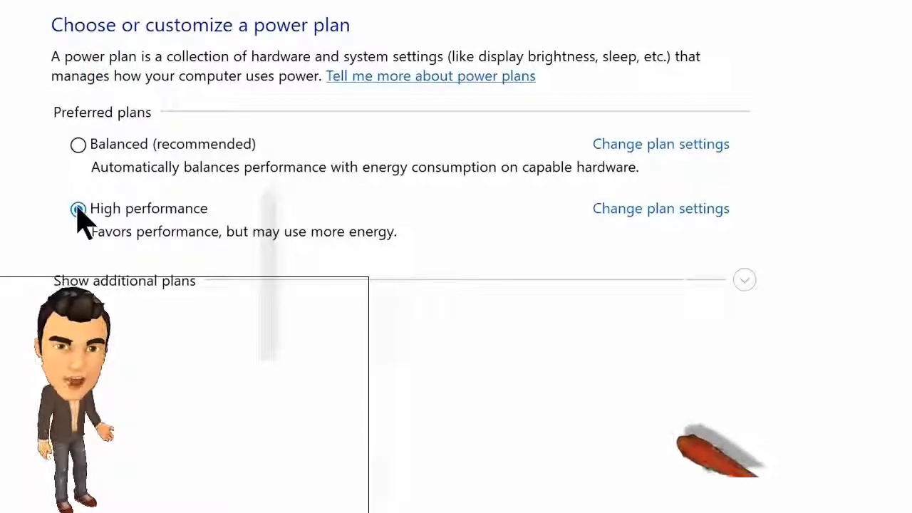
pyautogui.click(745, 281)
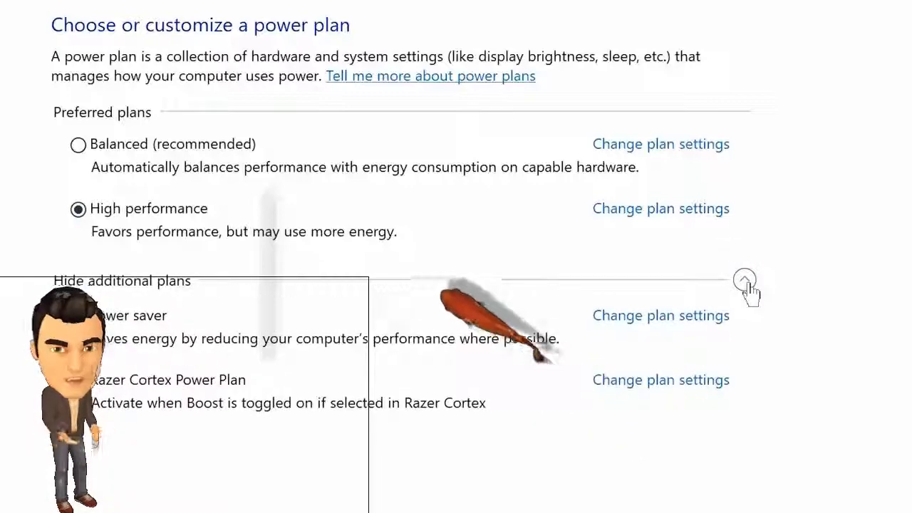
# Step: In the High performance plan's advanced power settings, set the hard disk turn-off time to 0 minutes
pyautogui.click(662, 209)
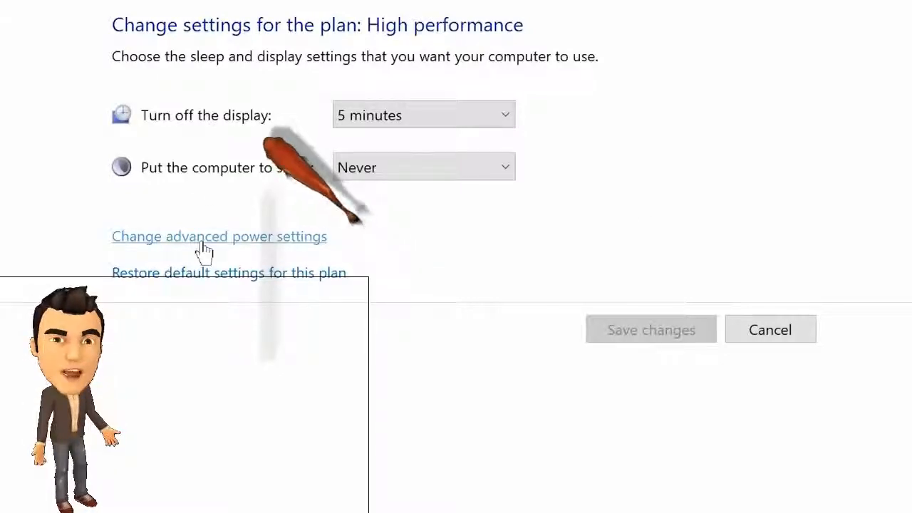
pyautogui.click(203, 243)
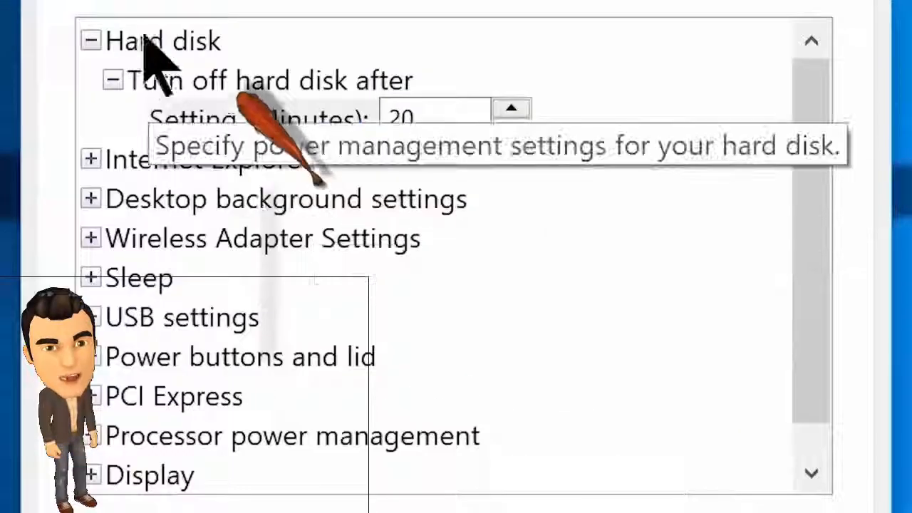
pyautogui.click(316, 197)
pyautogui.click(288, 115)
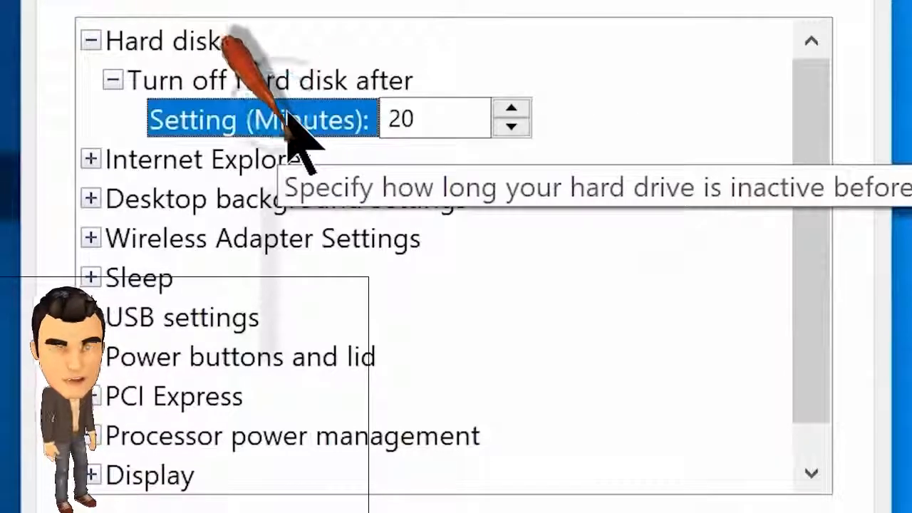
pyautogui.moveTo(428, 123); pyautogui.dragTo(381, 132)
pyautogui.write('0')
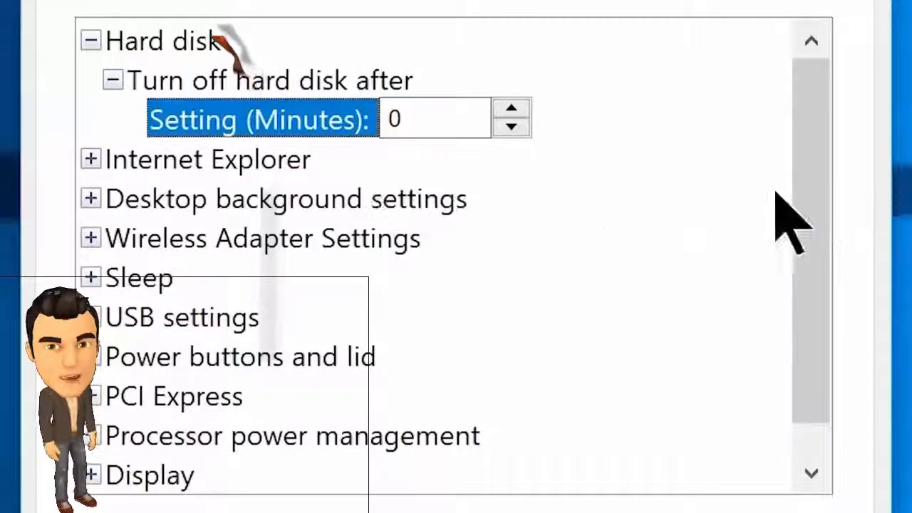
# Step: Under processor power management, set the minimum processor state to 0%
pyautogui.moveTo(809, 227); pyautogui.dragTo(824, 268)
pyautogui.click(95, 395)
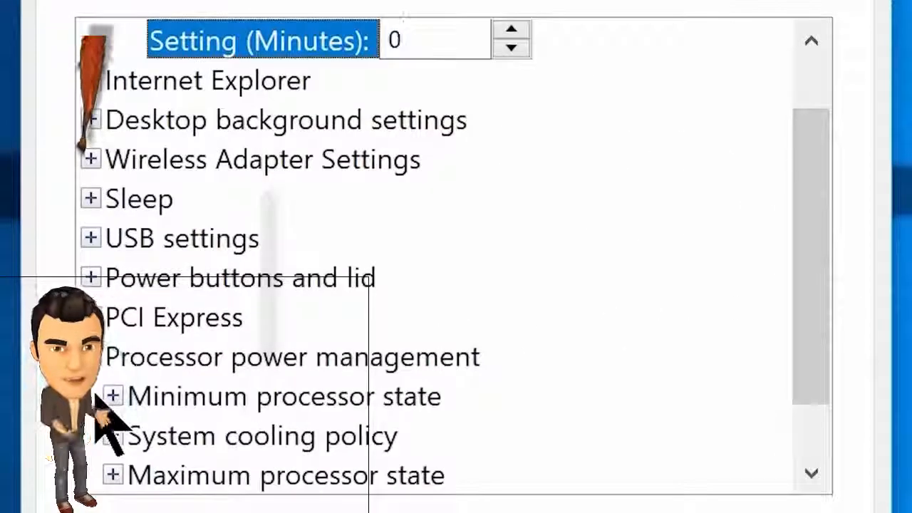
pyautogui.doubleClick(179, 401)
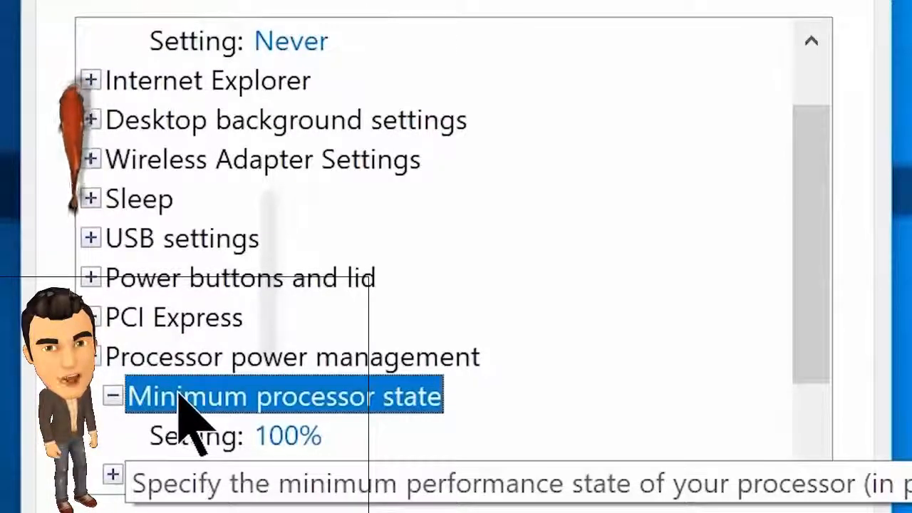
pyautogui.click(258, 434)
pyautogui.press('BackSpace')
pyautogui.press('BackSpace')
pyautogui.press('BackSpace')
pyautogui.write('0')
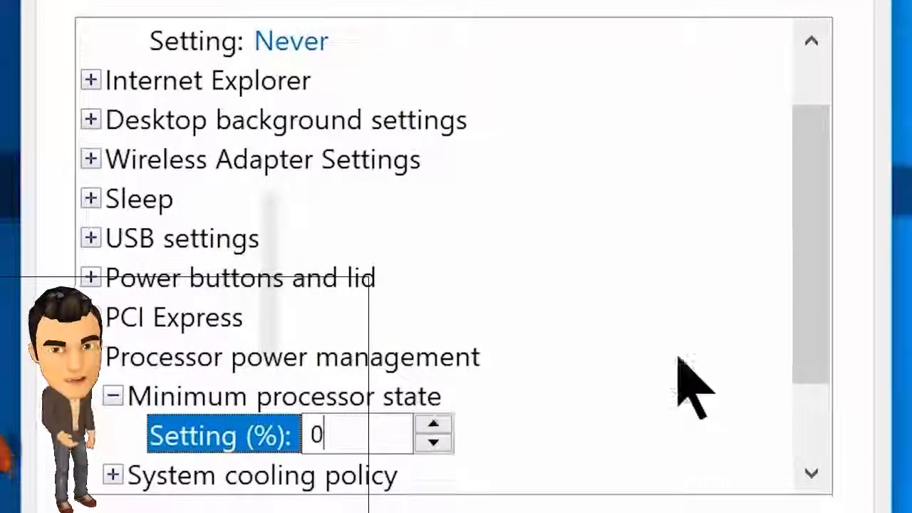
# Step: Keep the maximum processor state at 100%, apply the advanced power settings and close the plan settings window
pyautogui.scroll(-1, 819, 420)
pyautogui.doubleClick(248, 399)
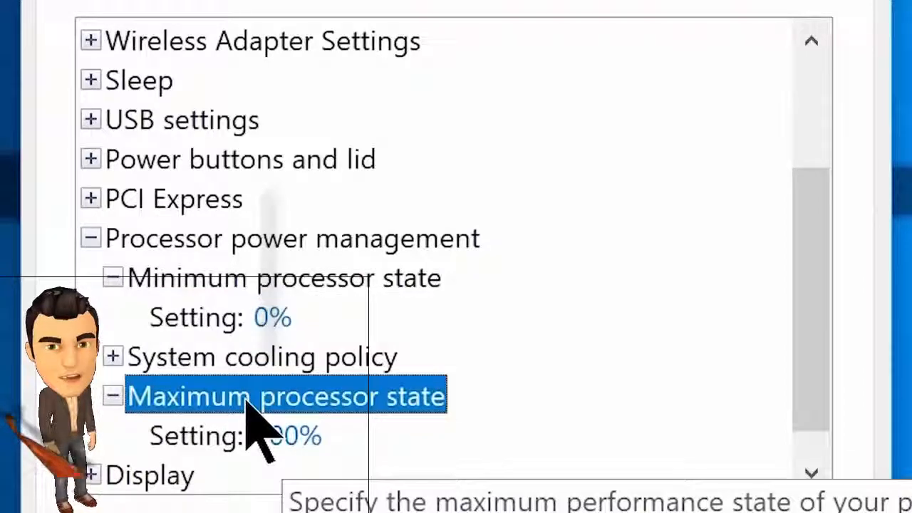
pyautogui.click(292, 436)
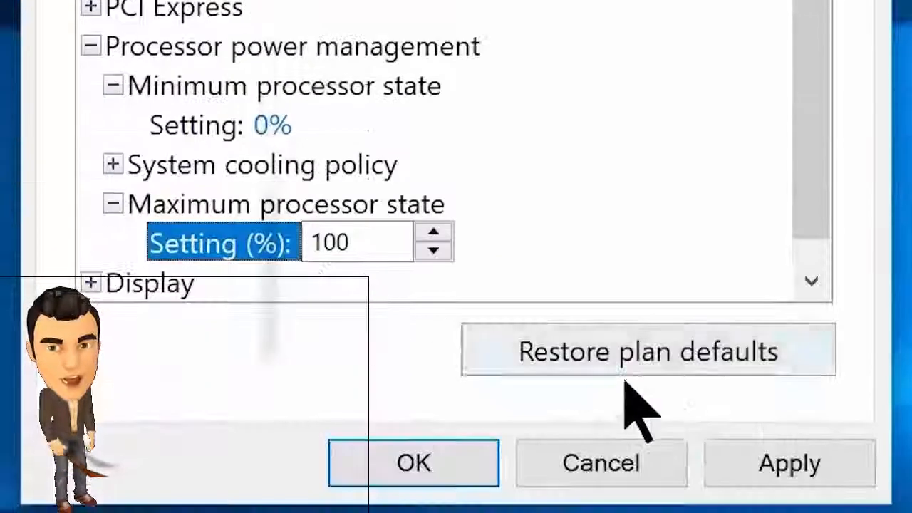
pyautogui.click(789, 463)
pyautogui.click(431, 476)
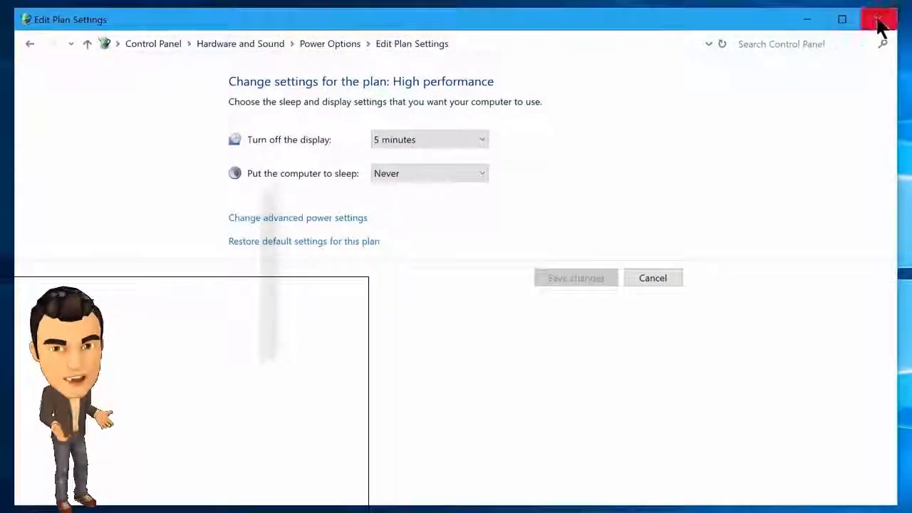
pyautogui.click(880, 22)
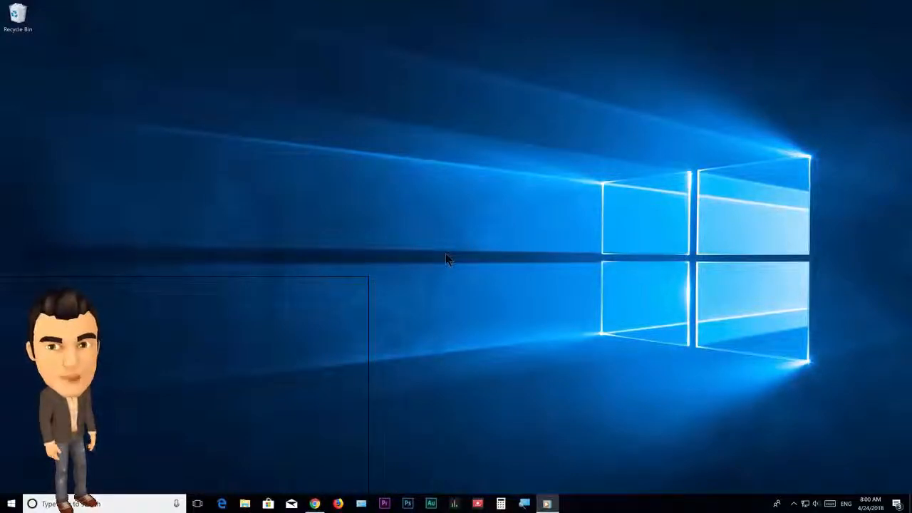
# Step: Turn off all four general privacy options: advertising ID, language list access, app launch tracking and suggested content in Settings
pyautogui.click(10, 504)
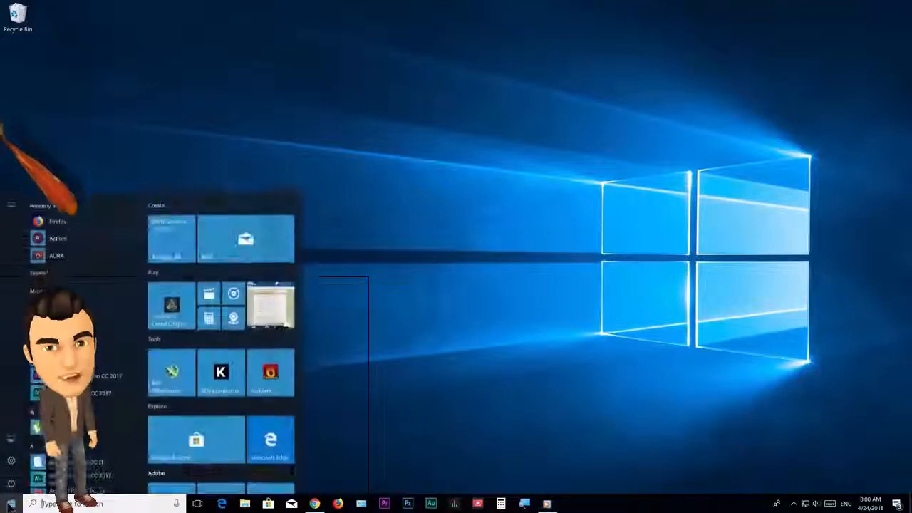
pyautogui.click(10, 463)
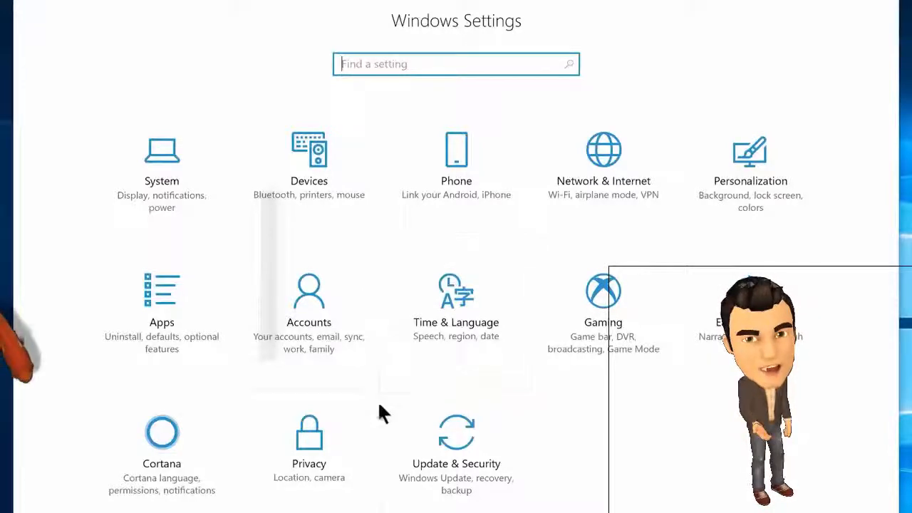
pyautogui.click(309, 492)
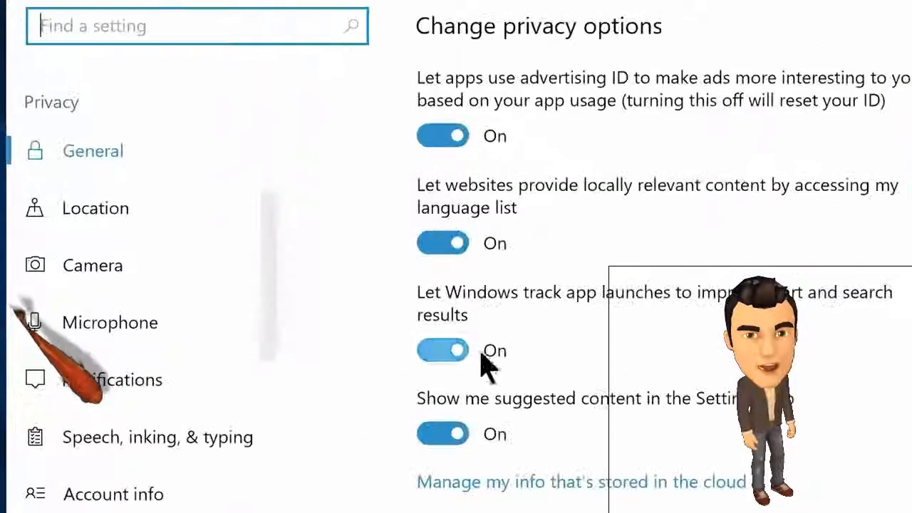
pyautogui.click(283, 132)
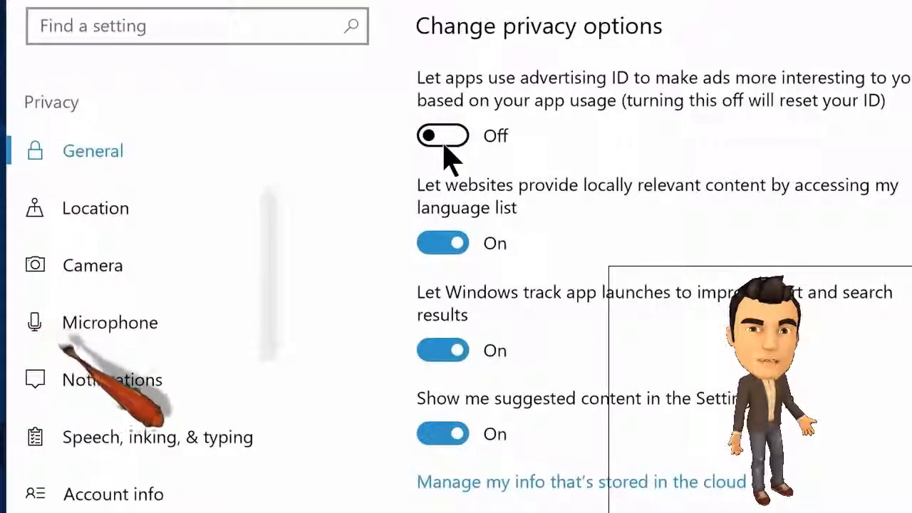
pyautogui.click(442, 244)
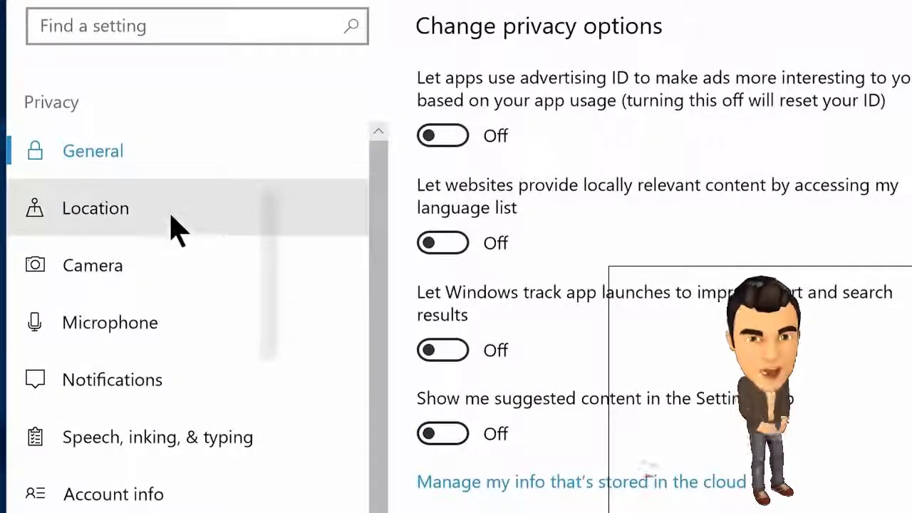
# Step: In the location privacy settings, turn off both the location service and location for this device
pyautogui.click(171, 214)
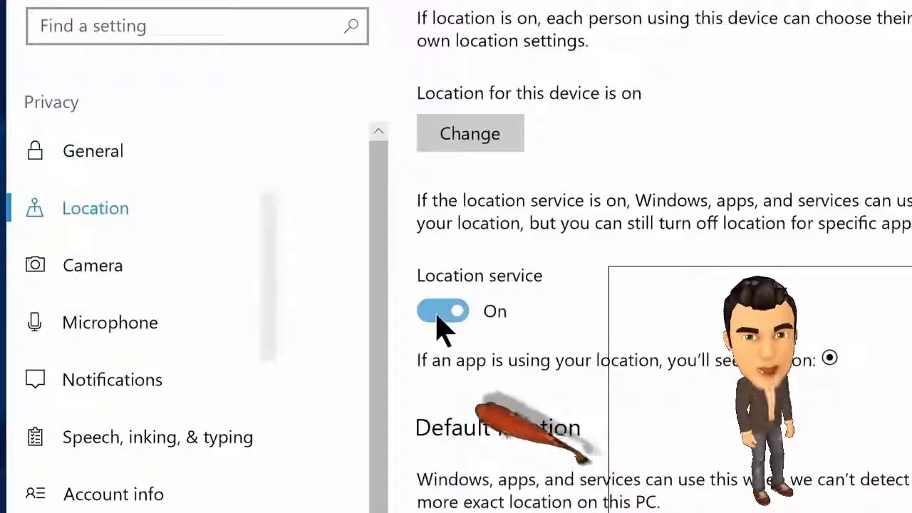
pyautogui.click(442, 311)
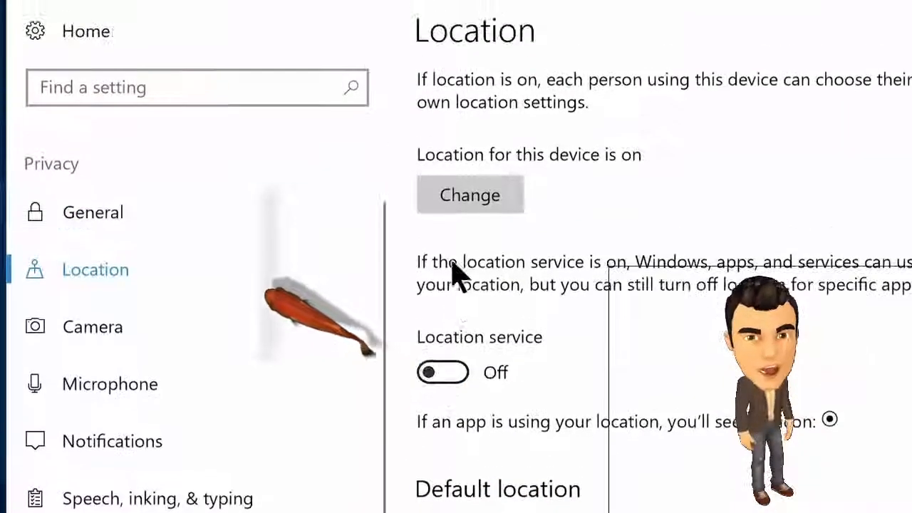
pyautogui.click(460, 201)
pyautogui.click(359, 103)
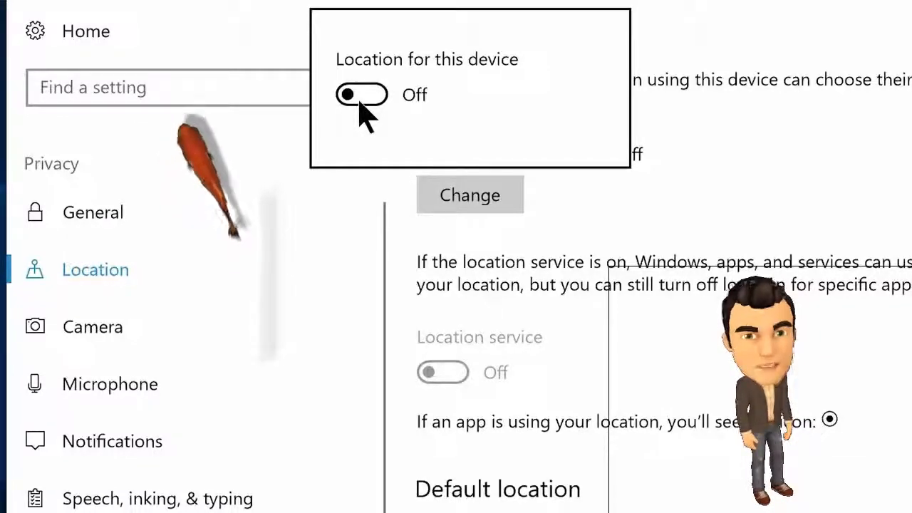
# Step: Turn off camera access for Cortana, Feedback Hub, Microsoft Edge, Microsoft Store, Mixed Reality Viewer, OneNote and Photos
pyautogui.click(79, 268)
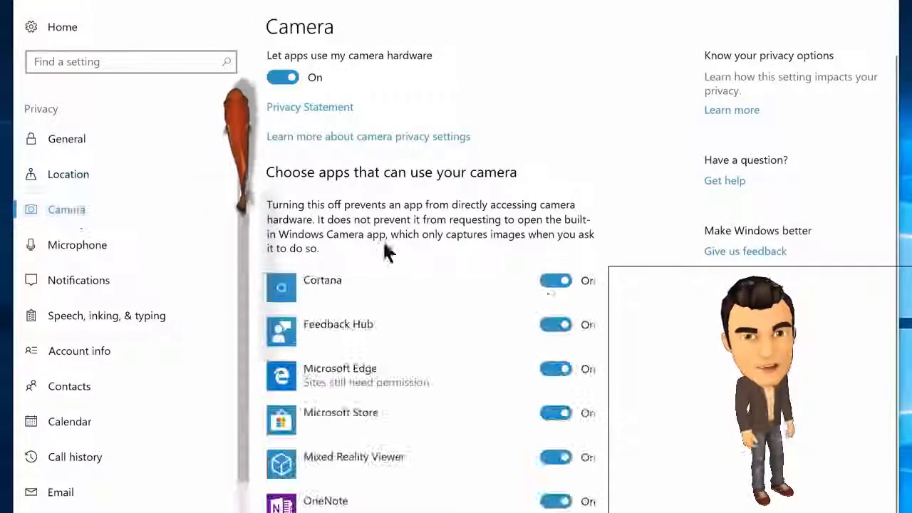
pyautogui.click(557, 325)
pyautogui.click(556, 369)
pyautogui.click(557, 413)
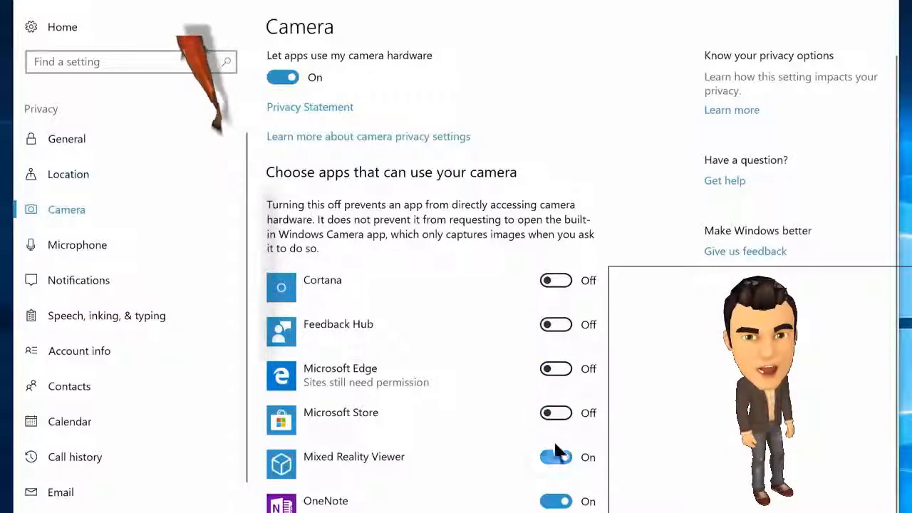
pyautogui.click(557, 457)
pyautogui.click(559, 502)
pyautogui.scroll(-1, 555, 463)
pyautogui.click(556, 445)
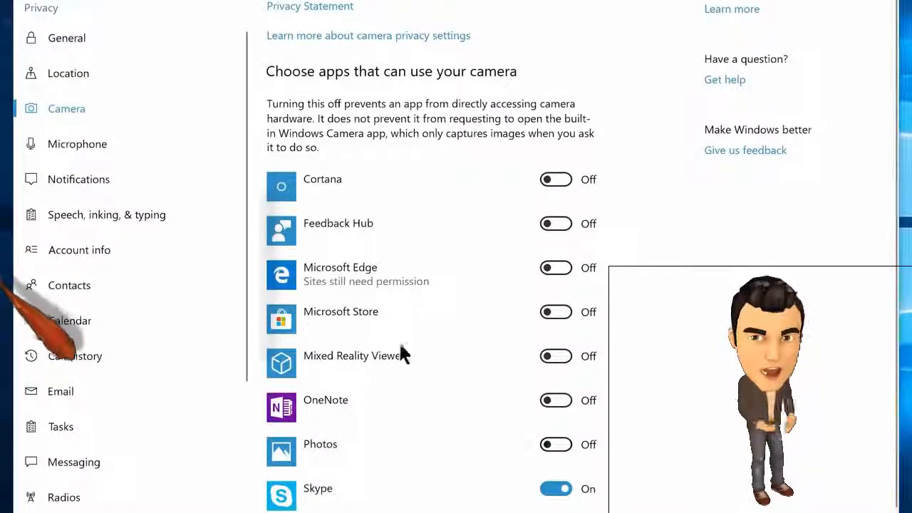
# Step: Turn off microphone access for Feedback Hub, Messaging, Microsoft account, Microsoft Edge, Microsoft Store, Mixed Reality Viewer, OneNote and Photos
pyautogui.click(82, 141)
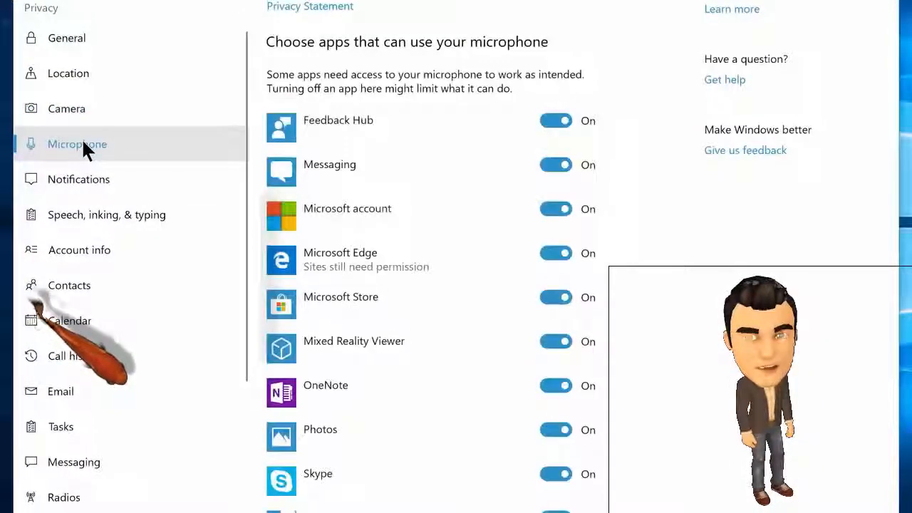
pyautogui.click(556, 121)
pyautogui.click(555, 165)
pyautogui.click(555, 209)
pyautogui.click(555, 253)
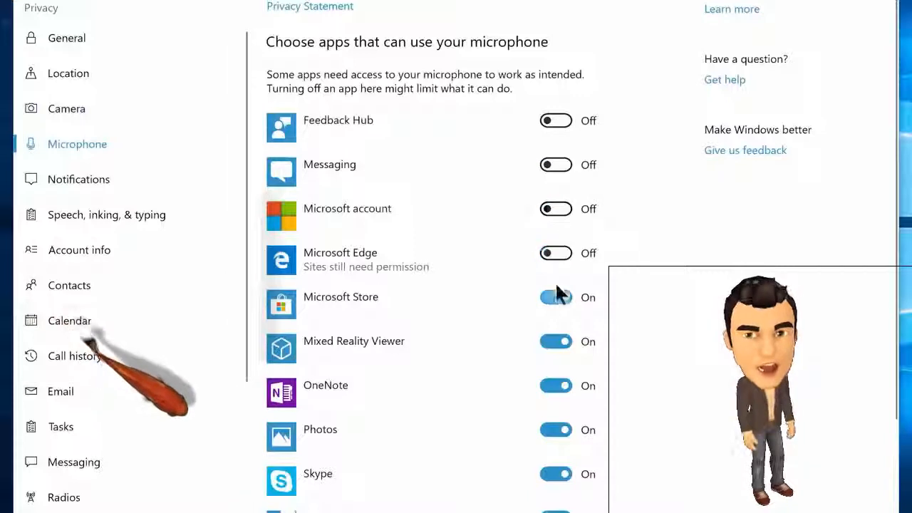
pyautogui.click(556, 297)
pyautogui.click(555, 341)
pyautogui.click(555, 386)
pyautogui.click(558, 424)
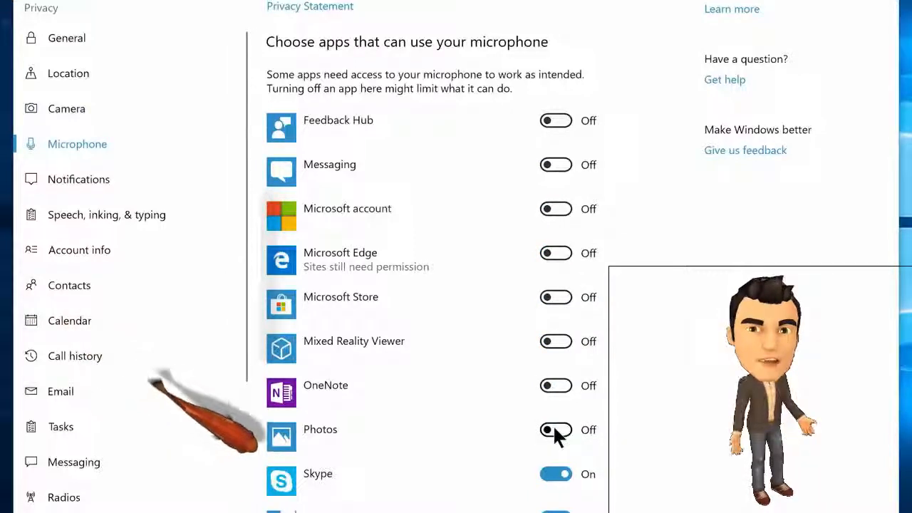
# Step: Turn off contacts access for Maps, Photos, Skype, Voice Recorder and Xbox
pyautogui.click(103, 284)
pyautogui.click(550, 211)
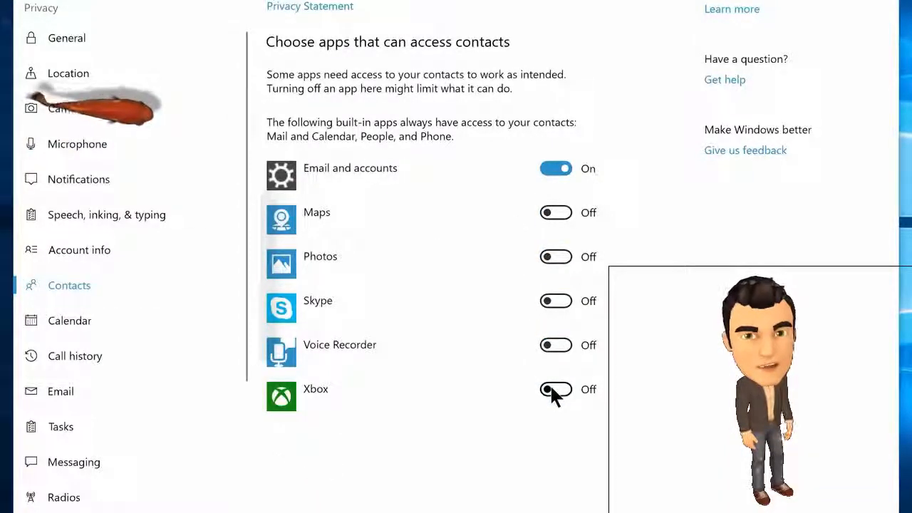
# Step: In the privacy settings, turn off app access to the calendar and to the call history
pyautogui.scroll(3, 528, 413)
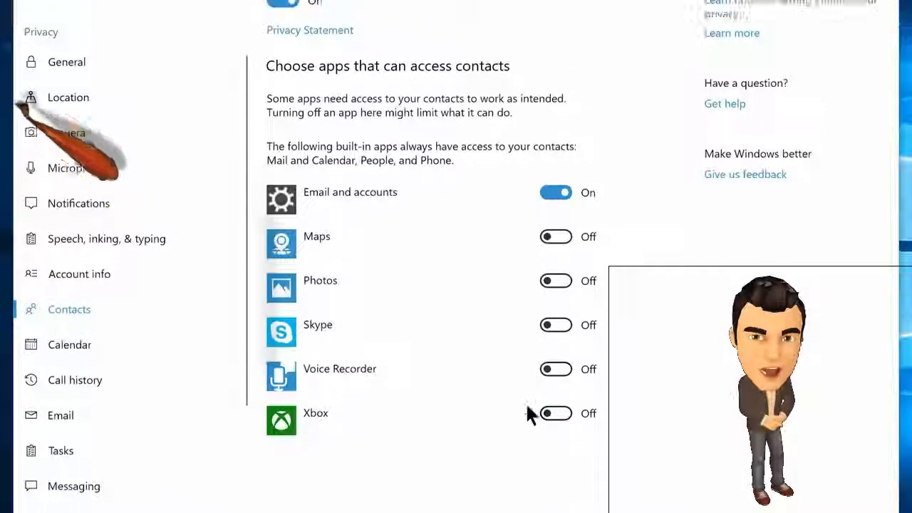
pyautogui.click(99, 420)
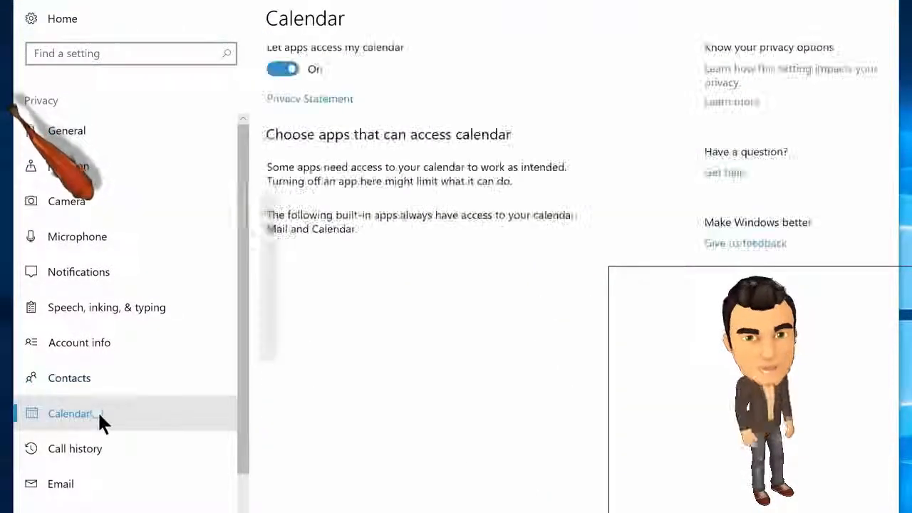
pyautogui.click(283, 69)
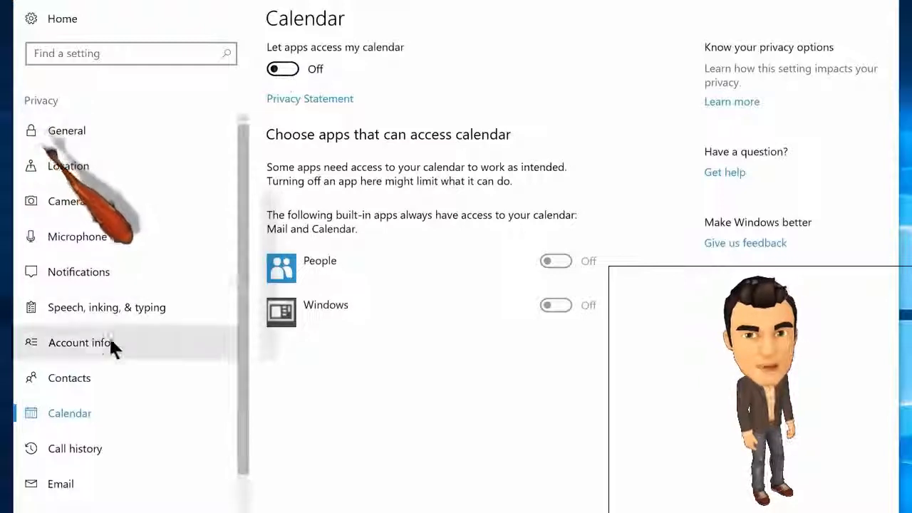
pyautogui.click(69, 449)
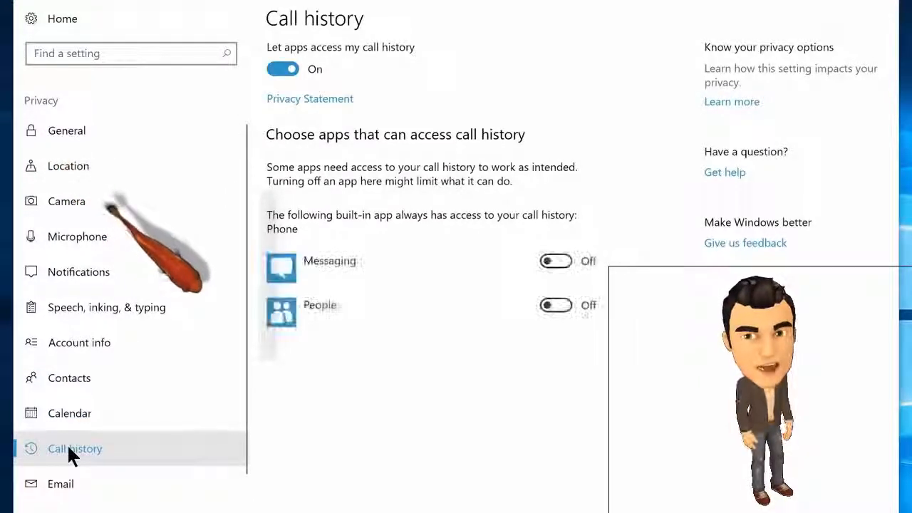
pyautogui.click(279, 69)
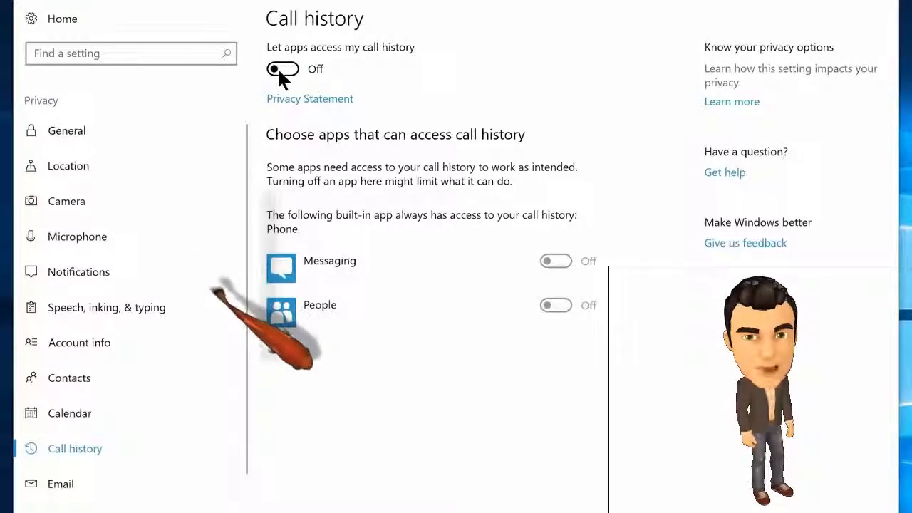
# Step: Turn off letting apps access and send email, and turn off letting apps control radios
pyautogui.click(85, 485)
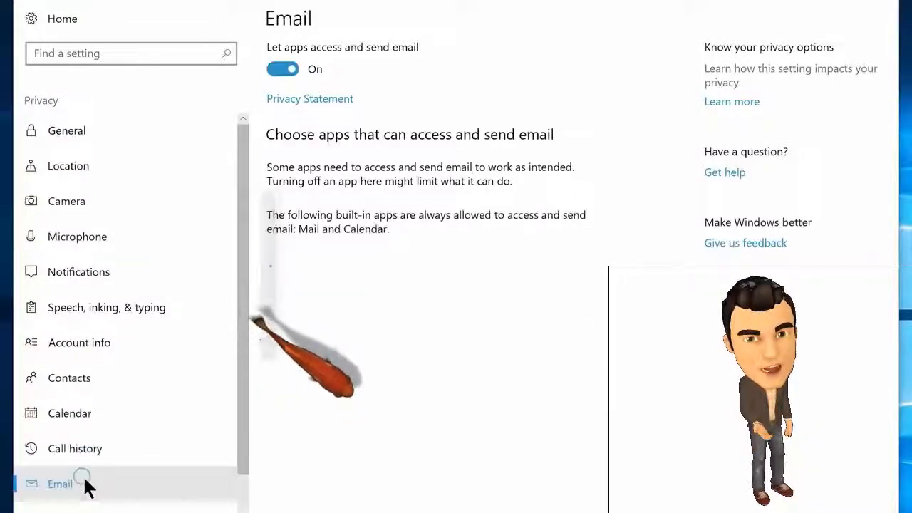
pyautogui.click(288, 71)
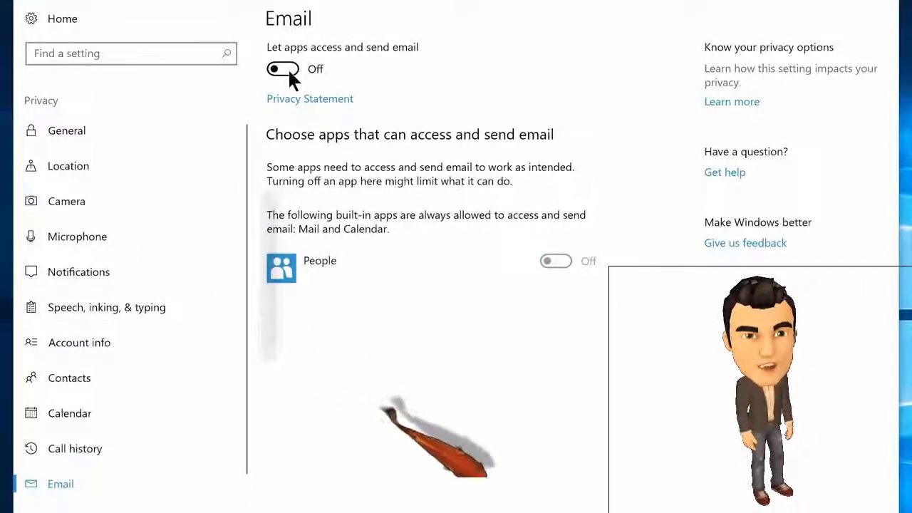
pyautogui.scroll(-3, 88, 425)
pyautogui.click(84, 479)
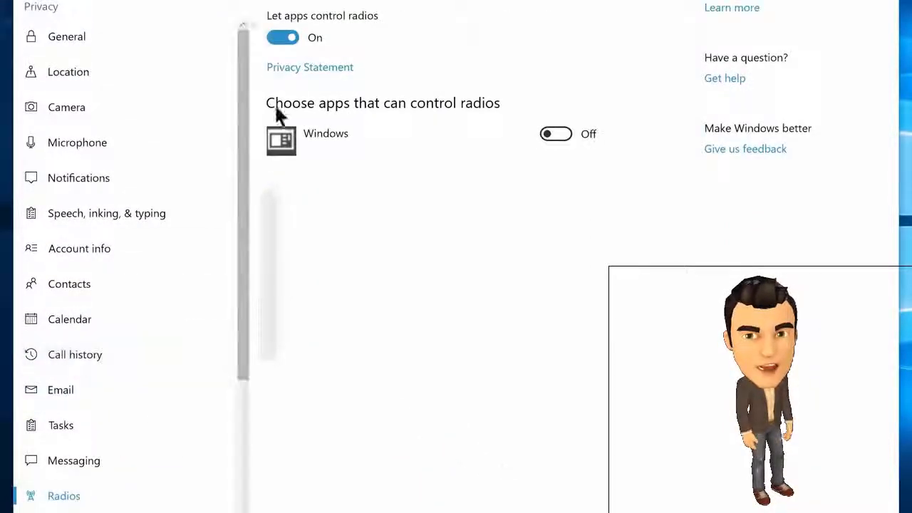
pyautogui.click(290, 39)
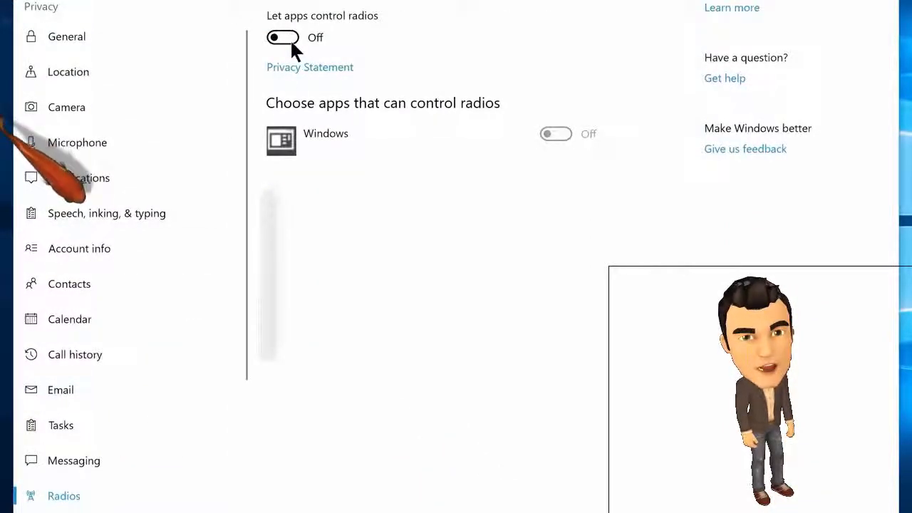
# Step: In the feedback and diagnostics settings, set the diagnostic data level to Basic
pyautogui.scroll(-3, 92, 351)
pyautogui.click(92, 351)
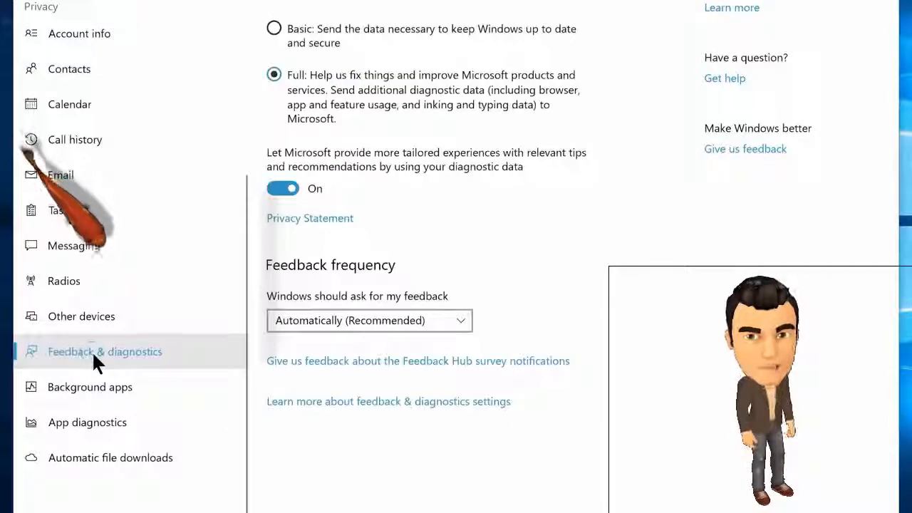
pyautogui.click(273, 28)
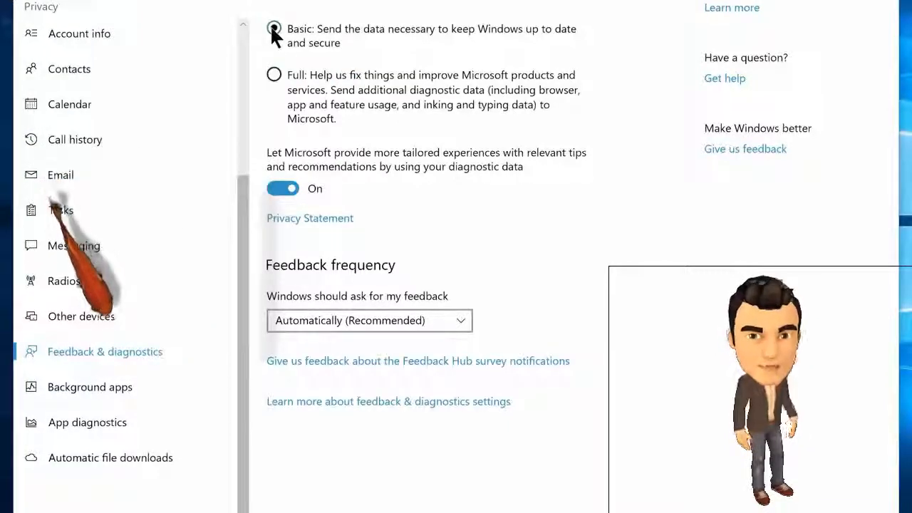
# Step: In the background apps settings, turn off Calculator, Camera, Connect, Feedback Hub, Get Help and Groove Music
pyautogui.click(75, 391)
pyautogui.click(555, 226)
pyautogui.click(556, 270)
pyautogui.click(555, 315)
pyautogui.click(554, 359)
pyautogui.click(555, 404)
pyautogui.click(548, 447)
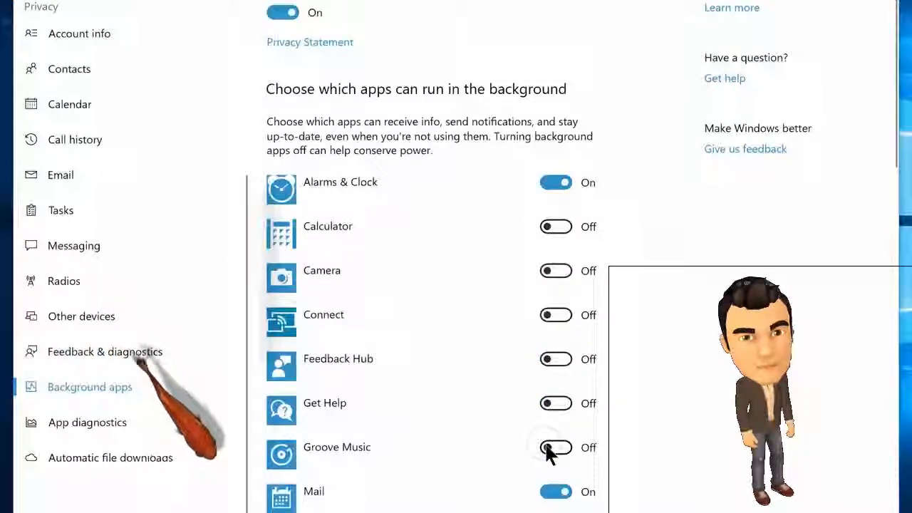
# Step: Turn off background running for the unneeded apps listed below Mail, including Microsoft Store and Mixed Reality Viewer
pyautogui.scroll(-3, 548, 446)
pyautogui.click(554, 269)
pyautogui.click(555, 312)
pyautogui.click(552, 356)
pyautogui.click(553, 400)
pyautogui.click(551, 445)
pyautogui.click(548, 490)
# Step: Turn off background running for OneNote, Paint 3D, People, Photos, Print 3D, Skype, Sticky Notes, Tips, Voice Recorder, Weather and Xbox
pyautogui.scroll(-5, 548, 489)
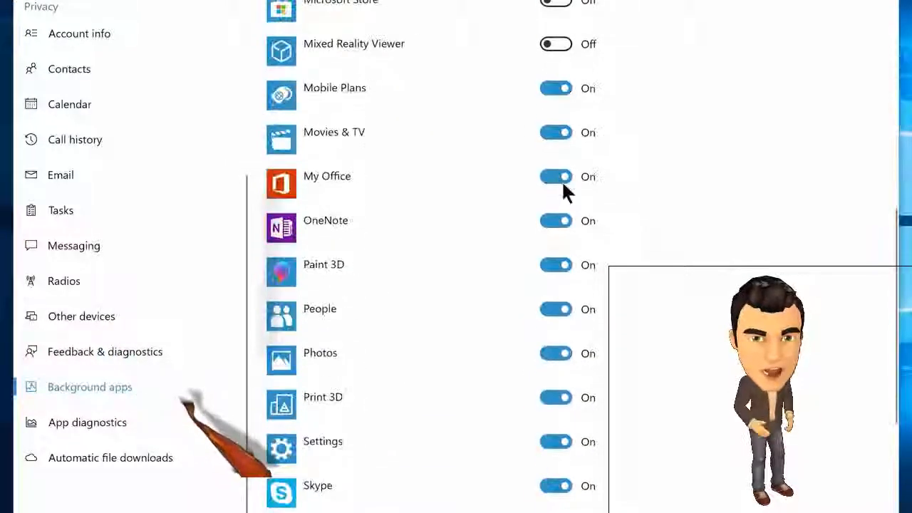
pyautogui.click(555, 354)
pyautogui.scroll(-5, 555, 353)
pyautogui.click(555, 130)
pyautogui.click(556, 218)
pyautogui.click(556, 262)
pyautogui.click(555, 306)
pyautogui.click(555, 350)
pyautogui.click(556, 394)
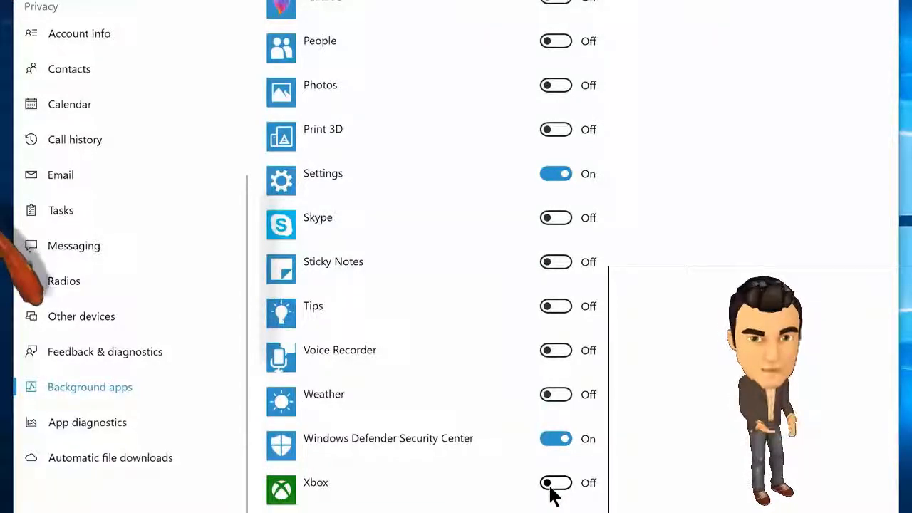
# Step: In the system notification settings, turn off lock screen notifications, lock screen reminders and VoIP calls, and hiding notifications while duplicating the screen
pyautogui.scroll(10, 106, 50)
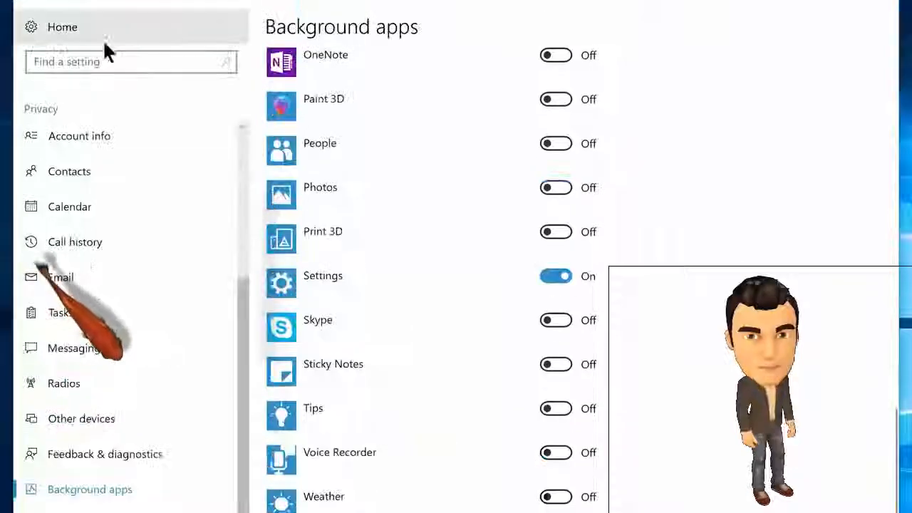
pyautogui.click(79, 25)
pyautogui.click(161, 156)
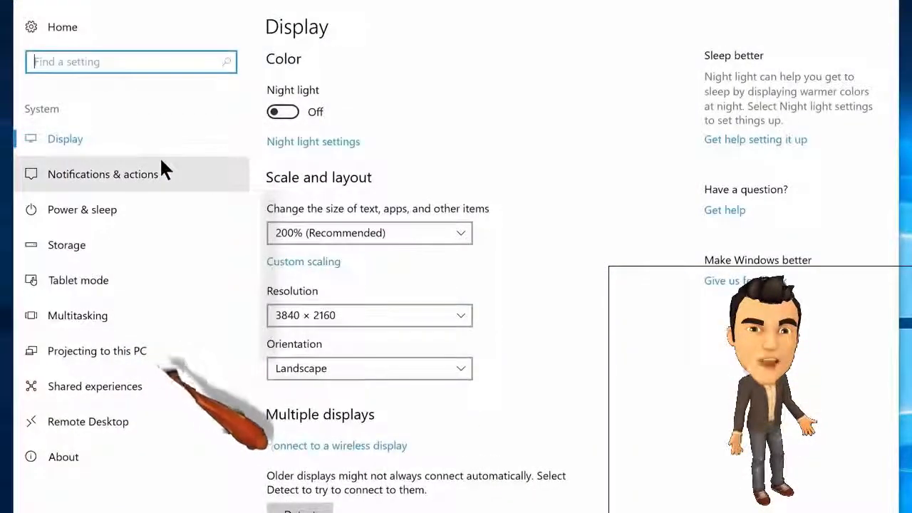
pyautogui.click(164, 171)
pyautogui.click(287, 452)
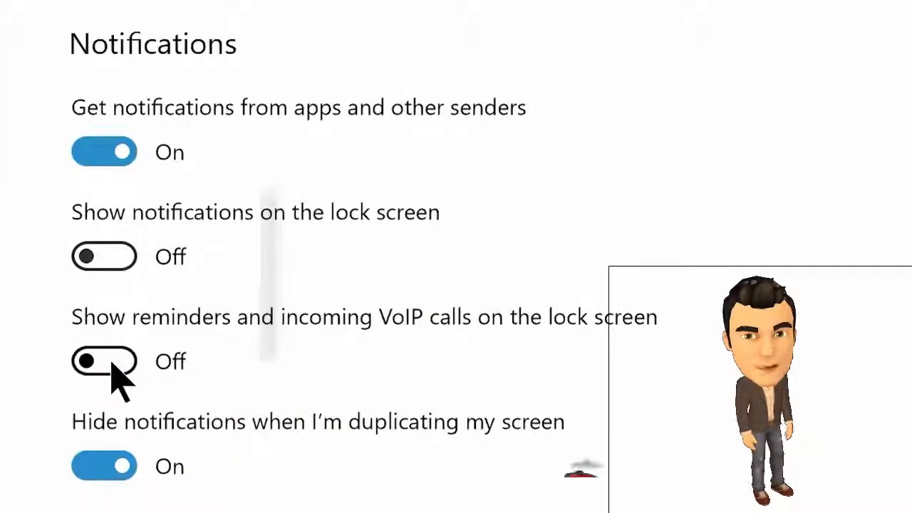
pyautogui.click(114, 479)
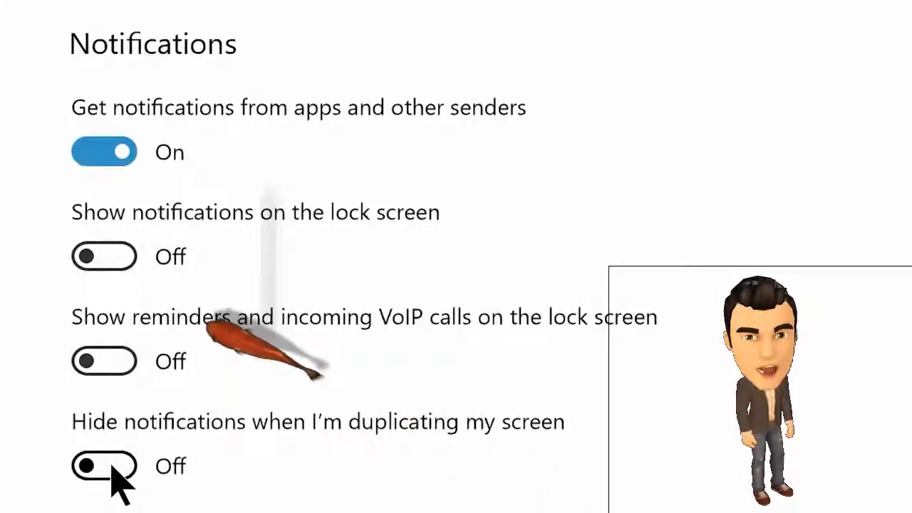
# Step: Turn off notifications from AutoPlay, Cortana, Java Update Checker, OneDrive, Security and Maintenance, and Settings
pyautogui.scroll(-5, 114, 479)
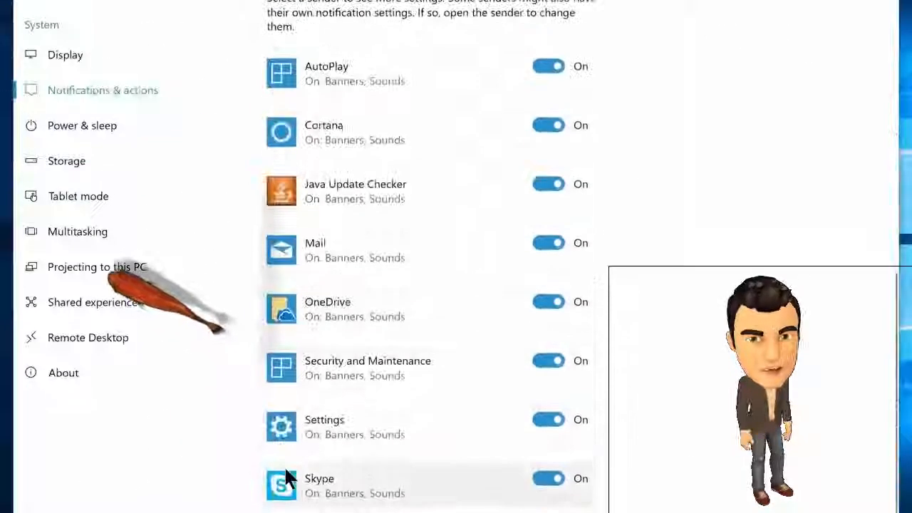
pyautogui.click(547, 420)
pyautogui.click(548, 361)
pyautogui.click(546, 301)
pyautogui.click(548, 184)
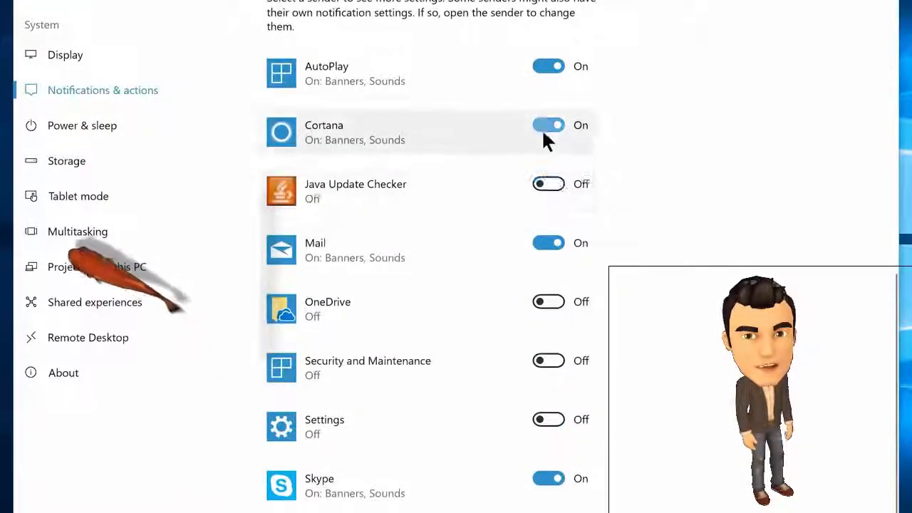
pyautogui.click(546, 125)
pyautogui.click(543, 65)
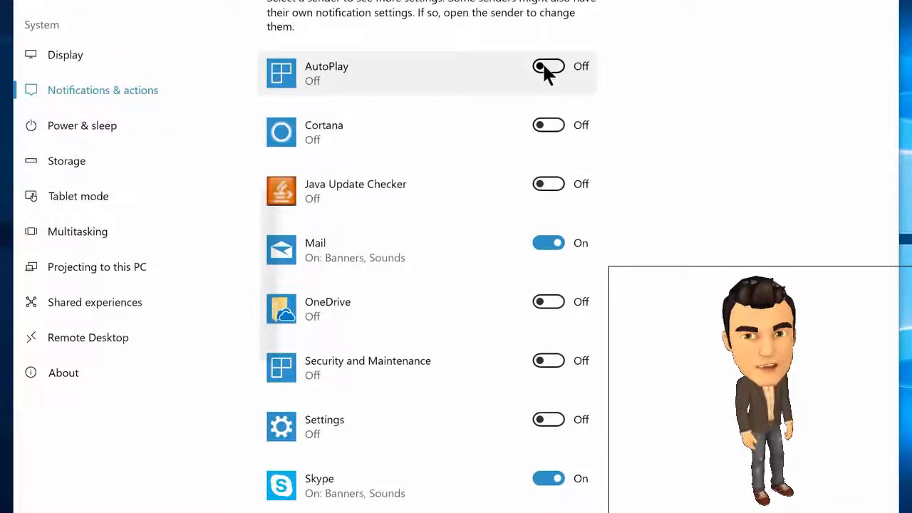
# Step: In the gaming settings, turn off Game bar recording and disable showing Game bar in verified full screen games
pyautogui.click(59, 24)
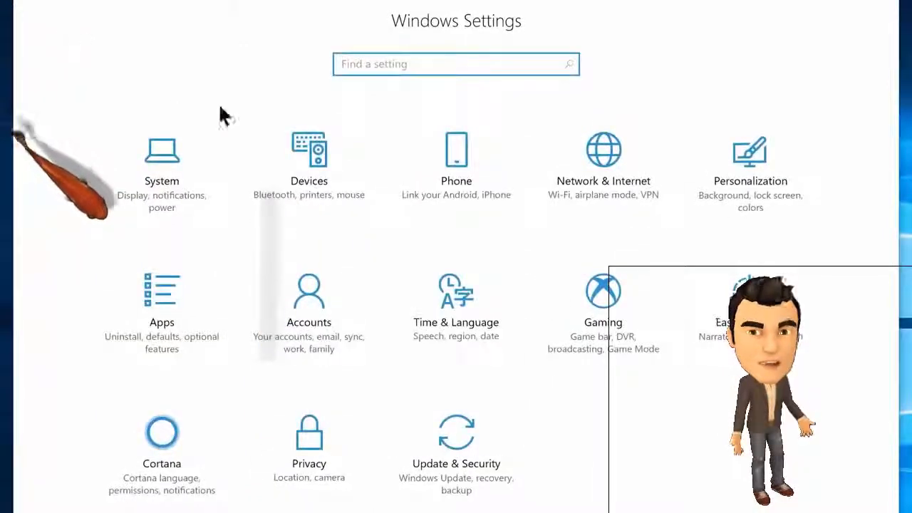
pyautogui.click(607, 322)
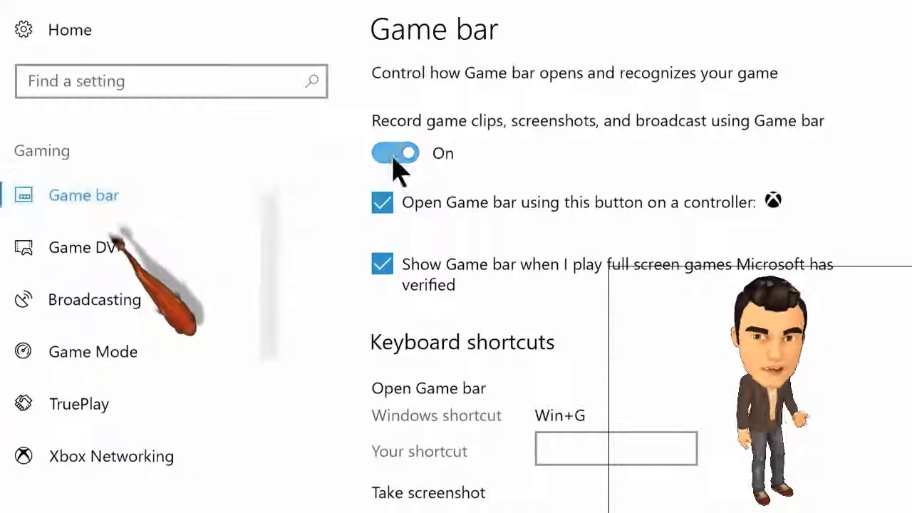
pyautogui.click(394, 155)
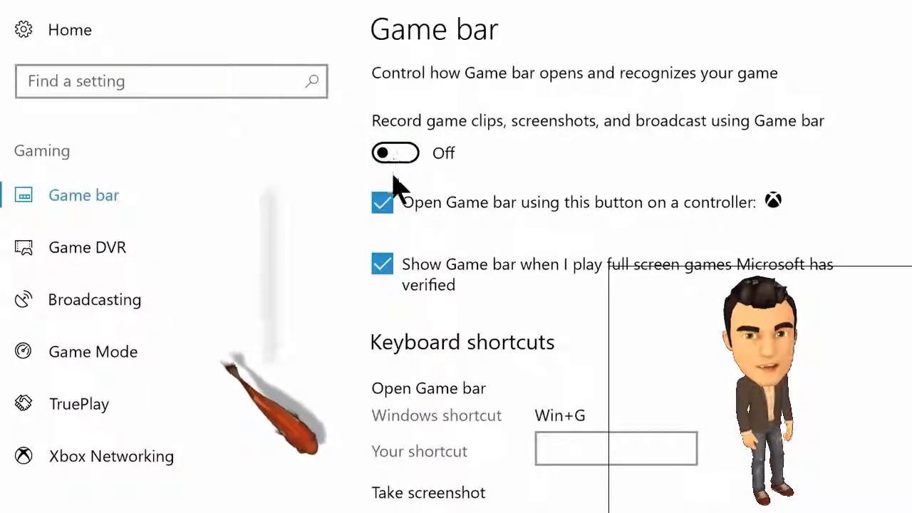
pyautogui.click(383, 266)
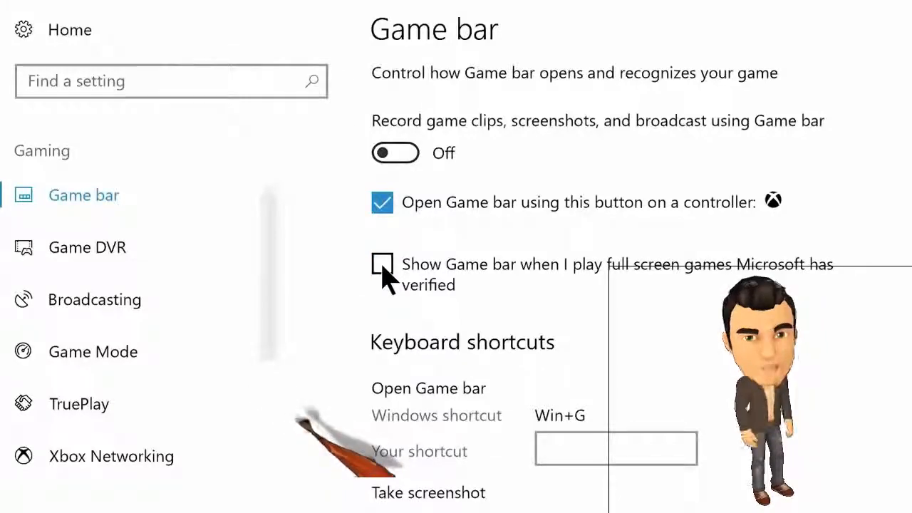
# Step: In the Game DVR settings, turn off background recording, audio recording and capturing the mouse cursor in recordings
pyautogui.click(146, 255)
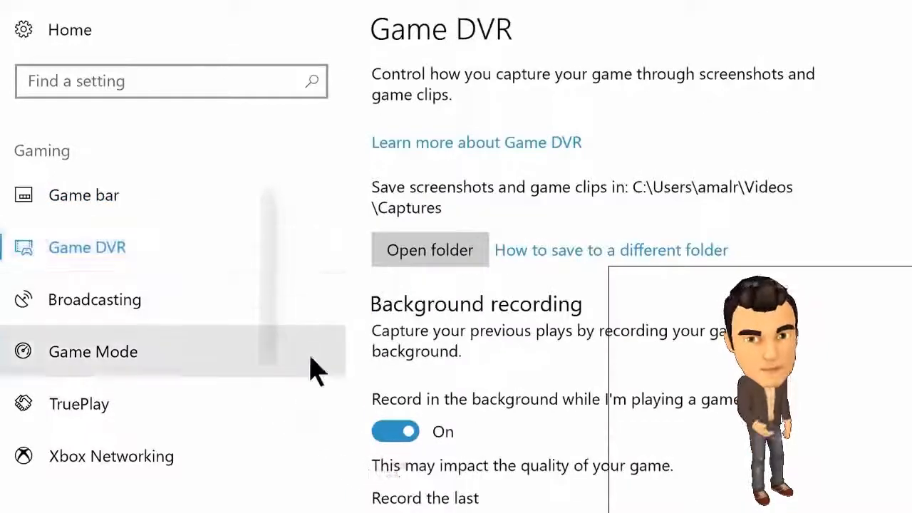
pyautogui.click(403, 433)
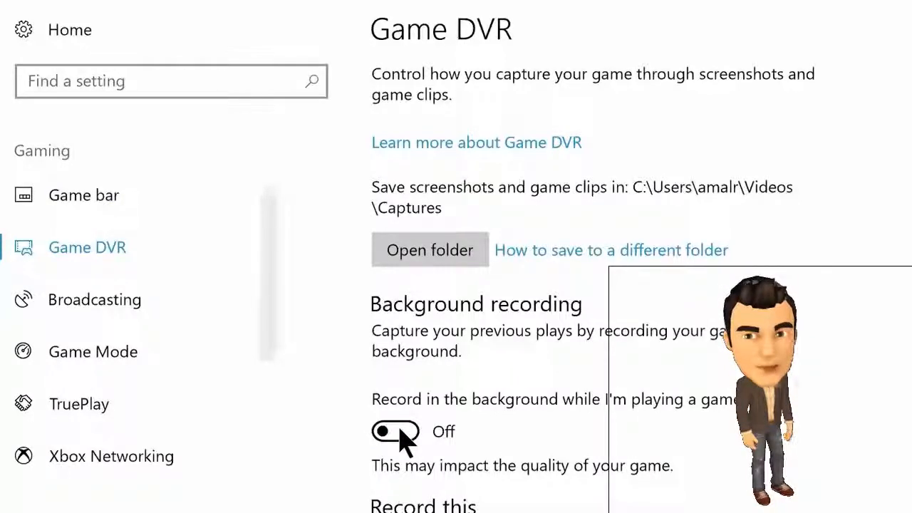
pyautogui.scroll(-4, 399, 436)
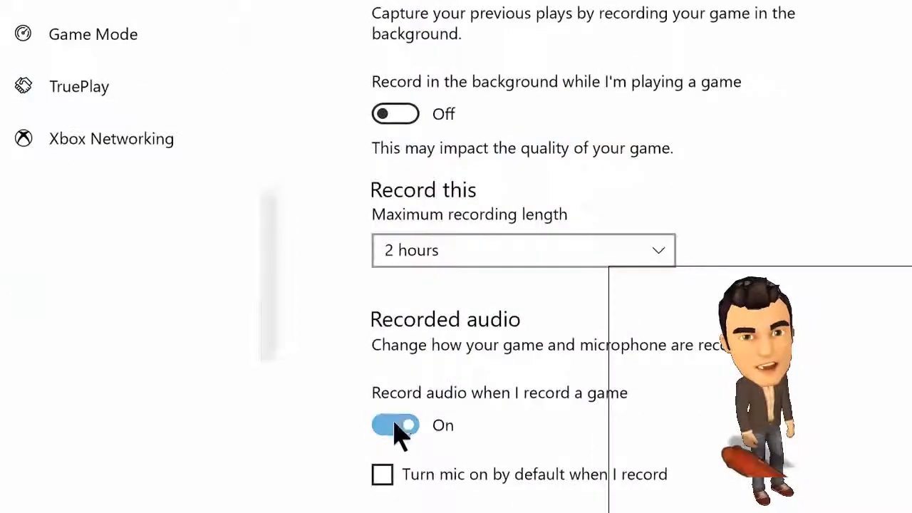
pyautogui.click(396, 428)
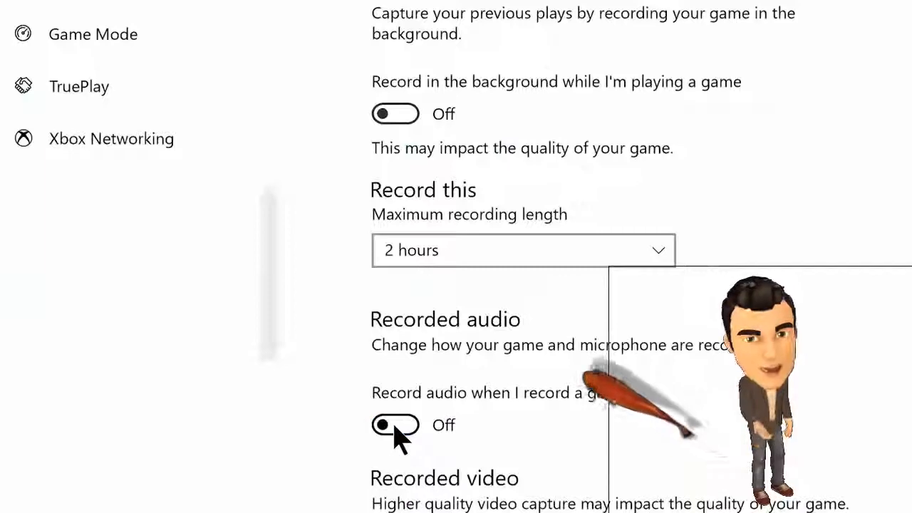
pyautogui.scroll(-3, 396, 424)
pyautogui.scroll(-2, 397, 436)
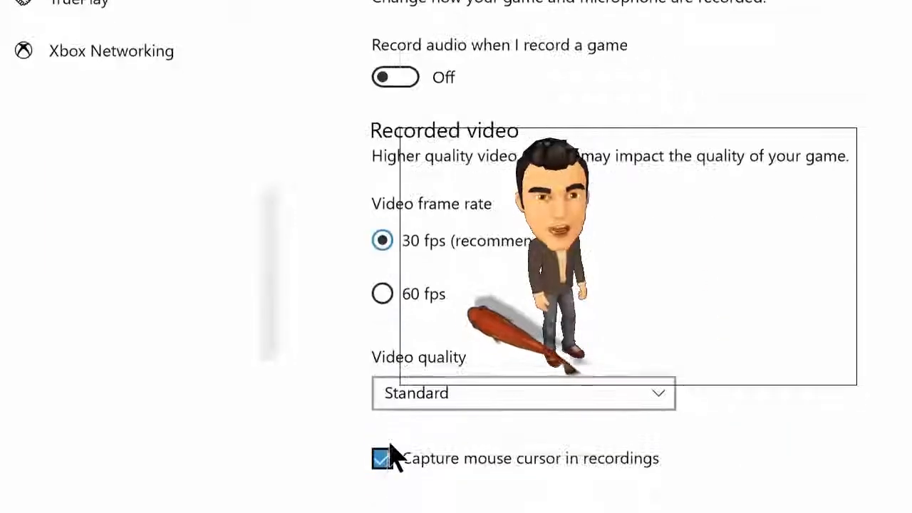
pyautogui.click(384, 459)
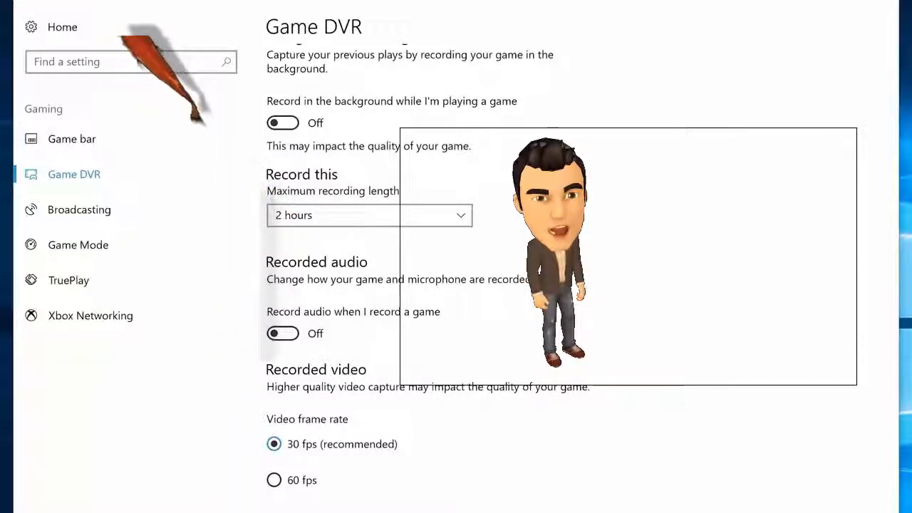
# Step: In the Broadcasting settings, turn off recording audio during broadcasts and capturing the mouse cursor in broadcasts
pyautogui.click(121, 211)
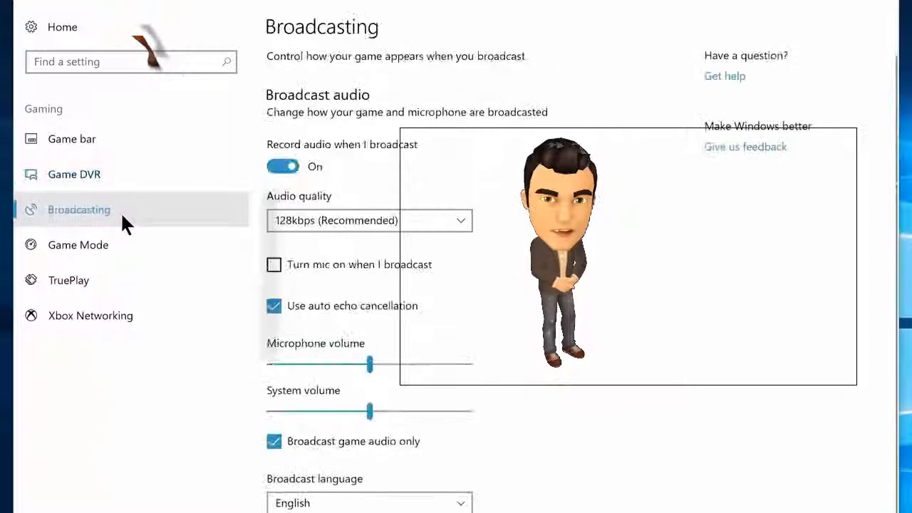
pyautogui.click(281, 168)
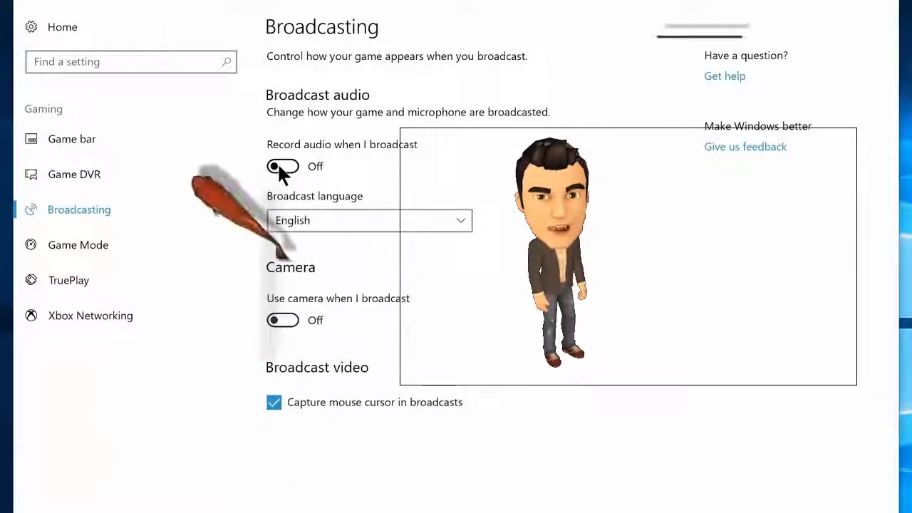
pyautogui.click(275, 403)
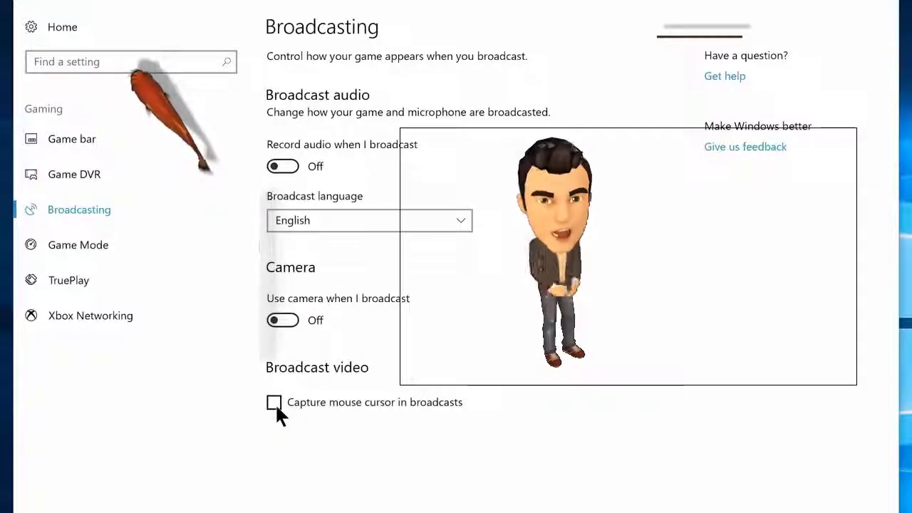
# Step: Turn off TruePlay in the gaming settings
pyautogui.click(129, 284)
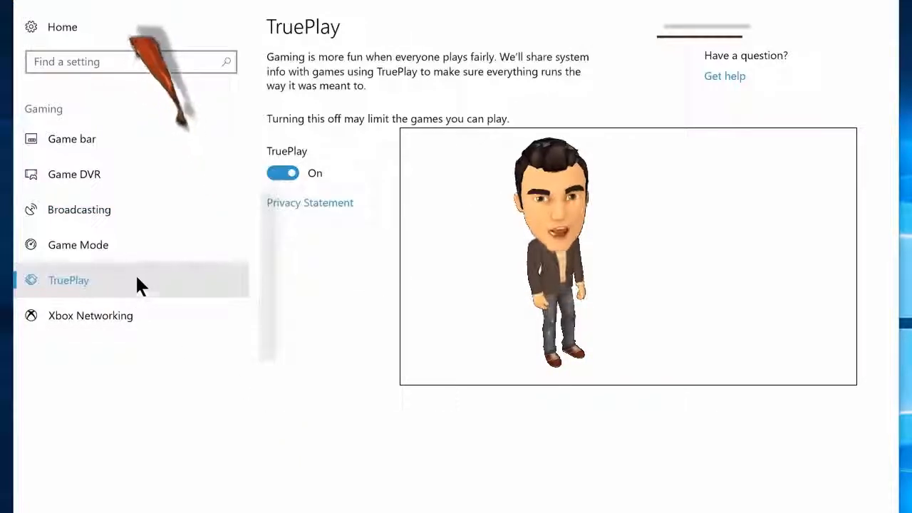
pyautogui.click(280, 174)
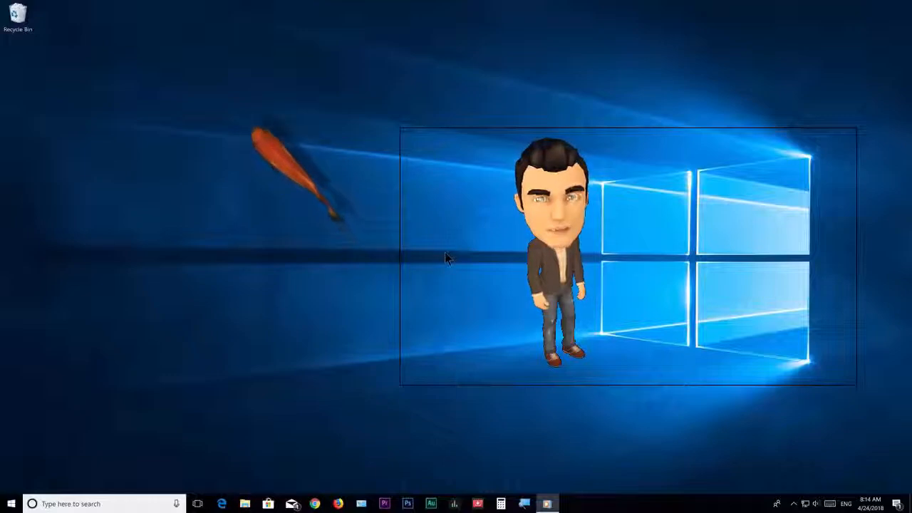
# Step: Find and open Defragment and Optimize Drives, and start optimizing the C: drive
pyautogui.click(11, 503)
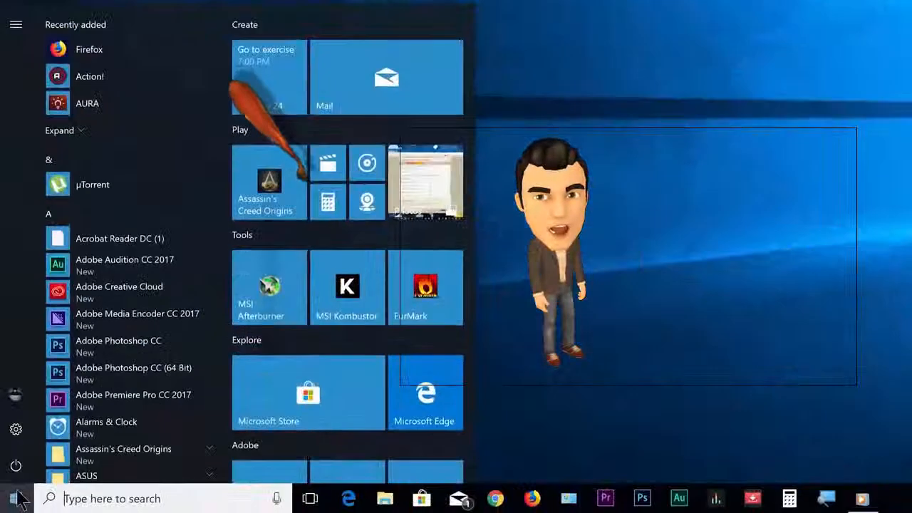
pyautogui.write('Defragment and optimize drives')
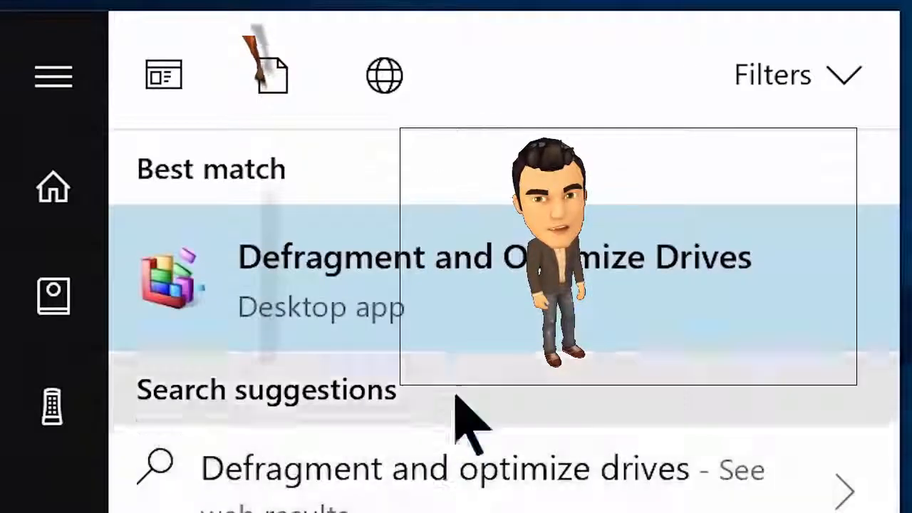
pyautogui.click(471, 295)
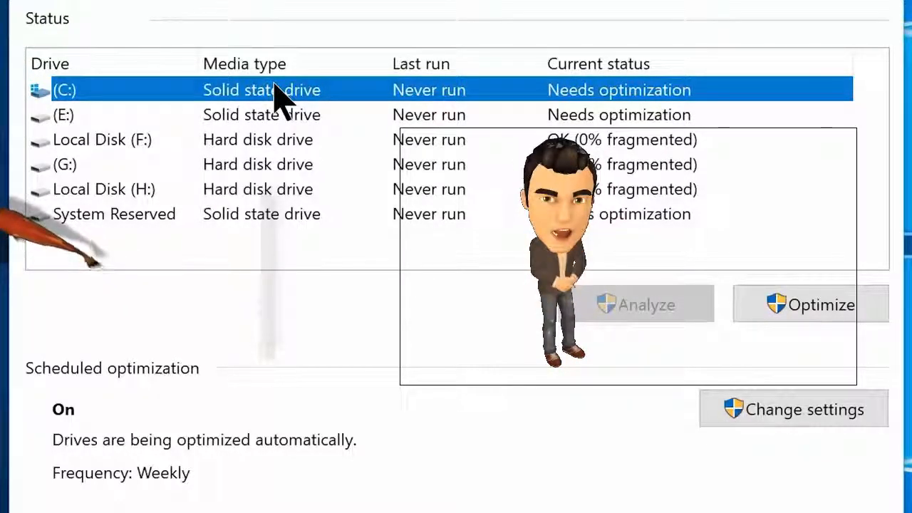
pyautogui.click(810, 309)
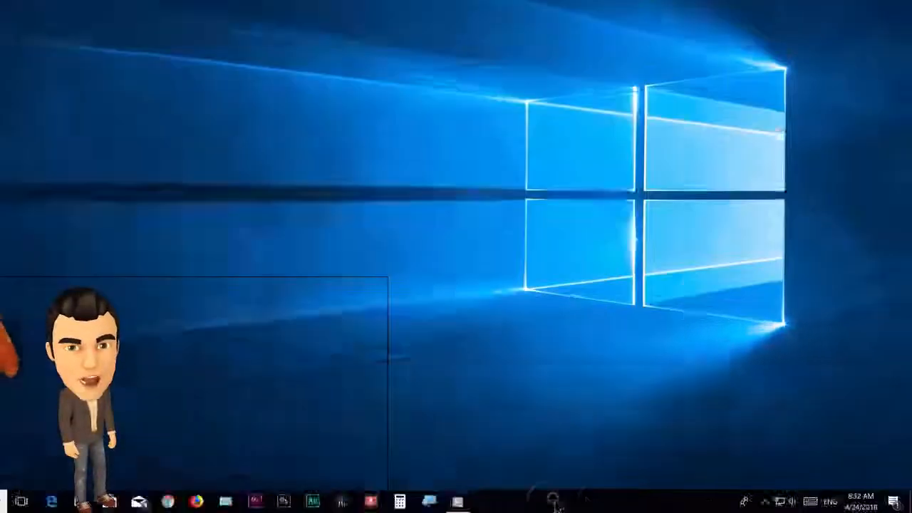
# Step: Open the list of startup programs in Task Manager and disable µTorrent
pyautogui.rightClick(626, 504)
pyautogui.click(644, 459)
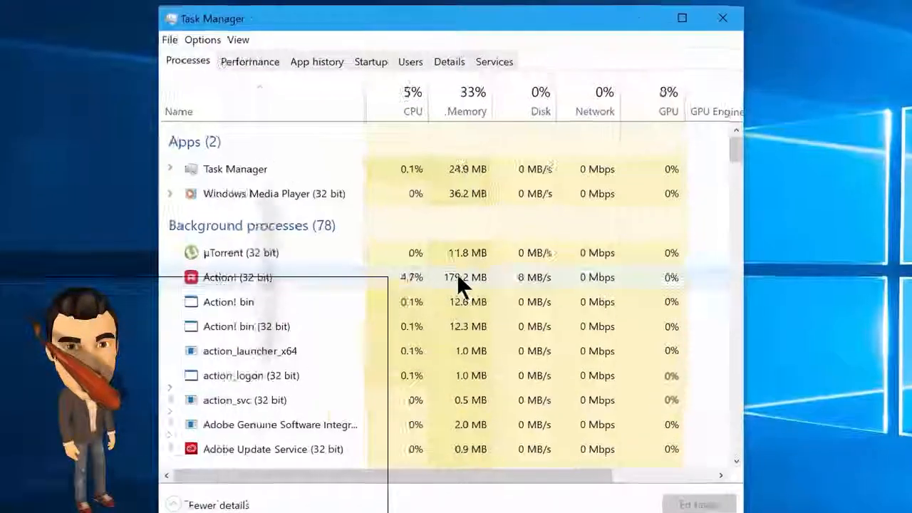
pyautogui.click(378, 61)
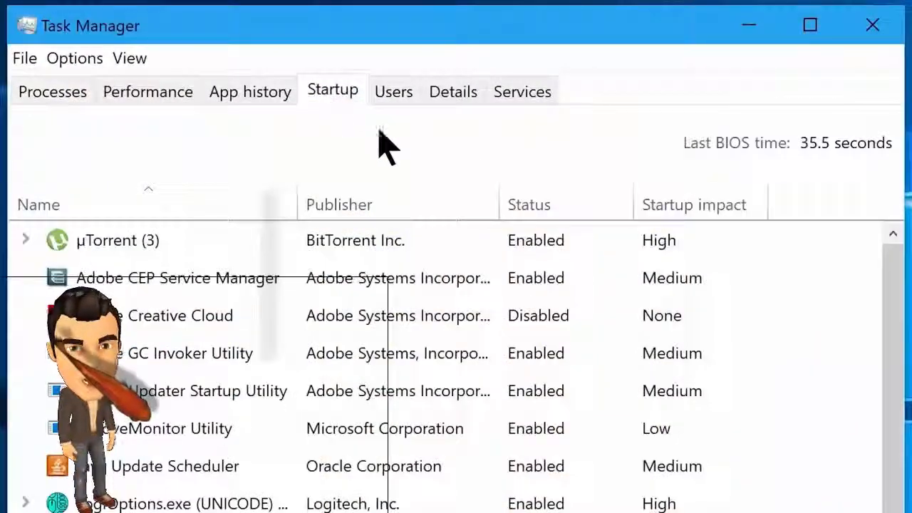
pyautogui.moveTo(896, 316)
pyautogui.mouseDown()
pyautogui.moveTo(898, 340)
pyautogui.moveTo(896, 305)
pyautogui.mouseUp()
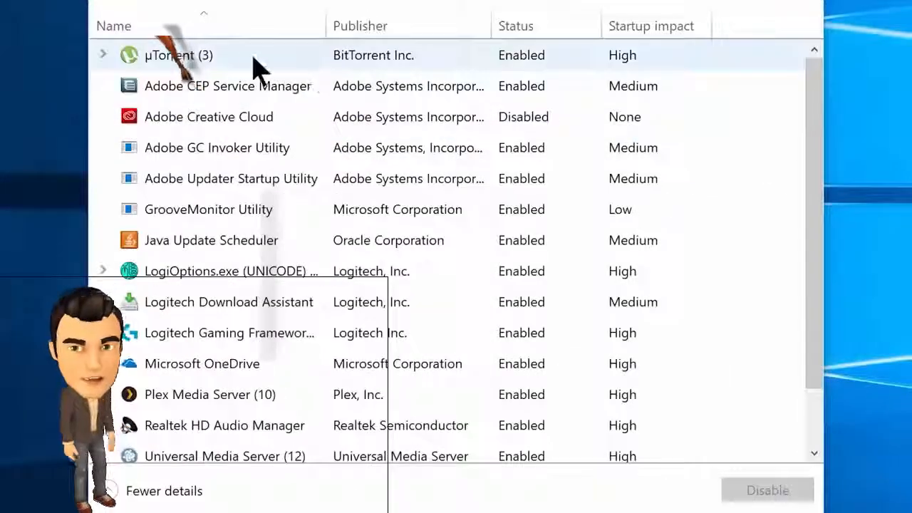
pyautogui.click(240, 62)
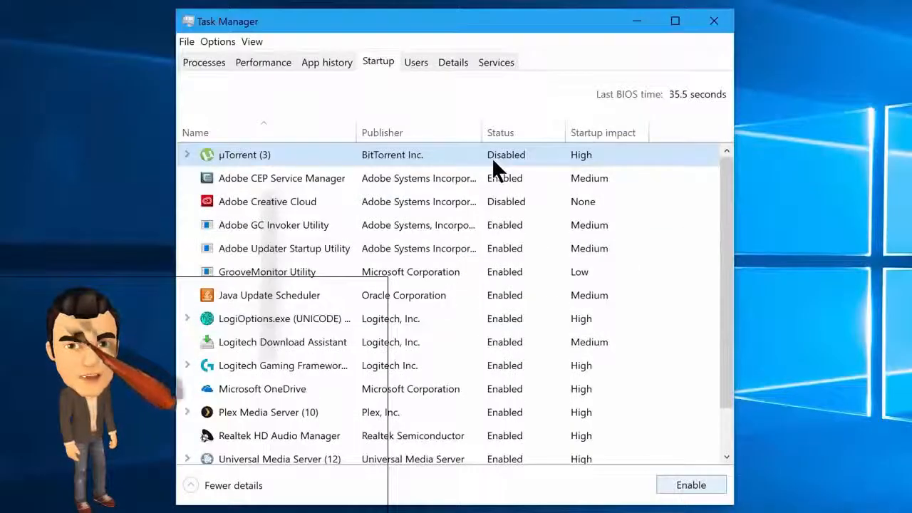
# Step: Disable Adobe CEP Service Manager, Adobe GC Invoker Utility and Adobe Updater Startup Utility at startup
pyautogui.click(499, 178)
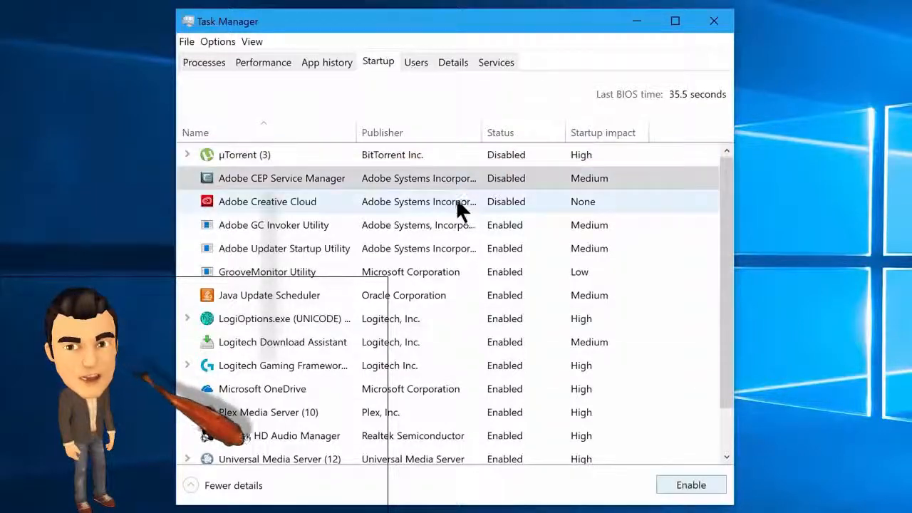
pyautogui.click(691, 485)
pyautogui.click(428, 225)
pyautogui.click(692, 484)
pyautogui.click(428, 249)
pyautogui.click(691, 485)
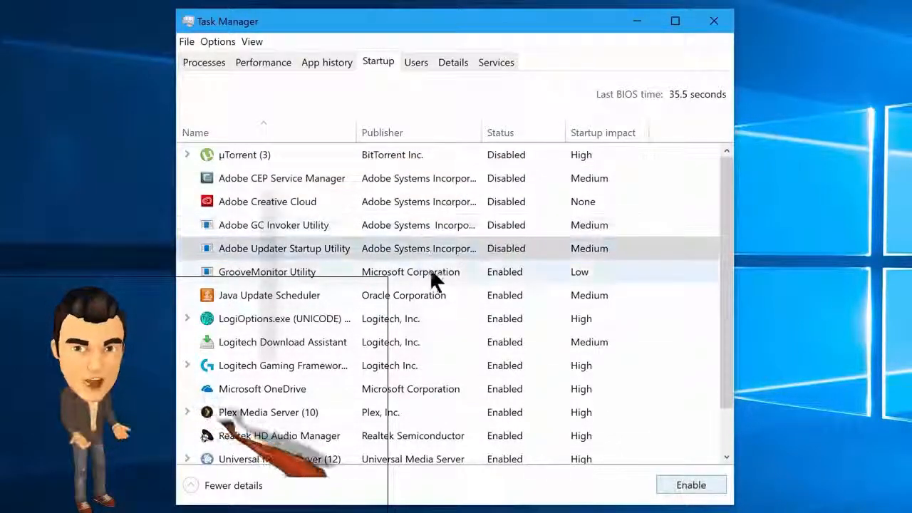
# Step: Disable GrooveMonitor Utility, Java Update Scheduler, LogiOptions.exe, Logitech Download Assistant and Logitech Gaming Framework at startup
pyautogui.click(431, 272)
pyautogui.click(691, 485)
pyautogui.click(456, 295)
pyautogui.click(691, 484)
pyautogui.click(517, 365)
pyautogui.click(677, 488)
# Step: Disable Microsoft OneDrive, Plex Media Server, Universal Media Server and Utweb at startup, and close Task Manager
pyautogui.click(526, 388)
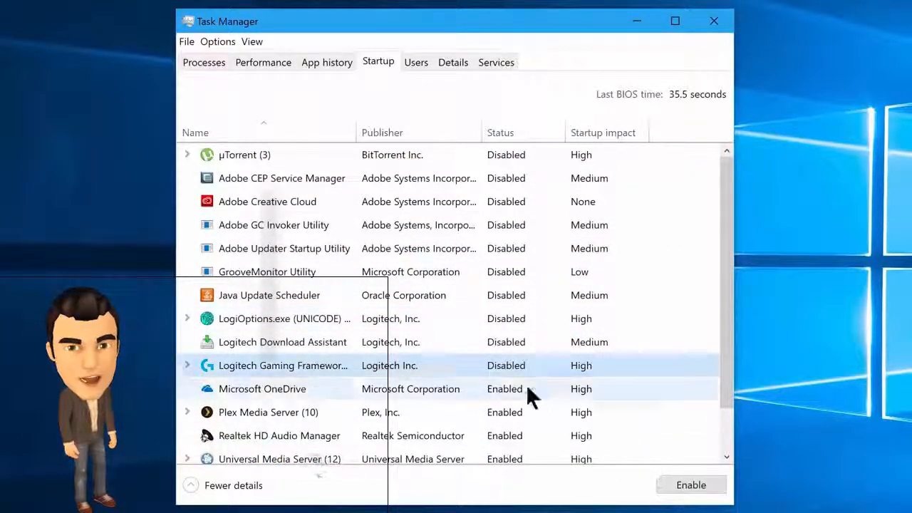
pyautogui.click(677, 488)
pyautogui.click(542, 412)
pyautogui.click(666, 490)
pyautogui.click(586, 457)
pyautogui.click(668, 485)
pyautogui.moveTo(724, 388); pyautogui.dragTo(724, 432)
pyautogui.click(555, 429)
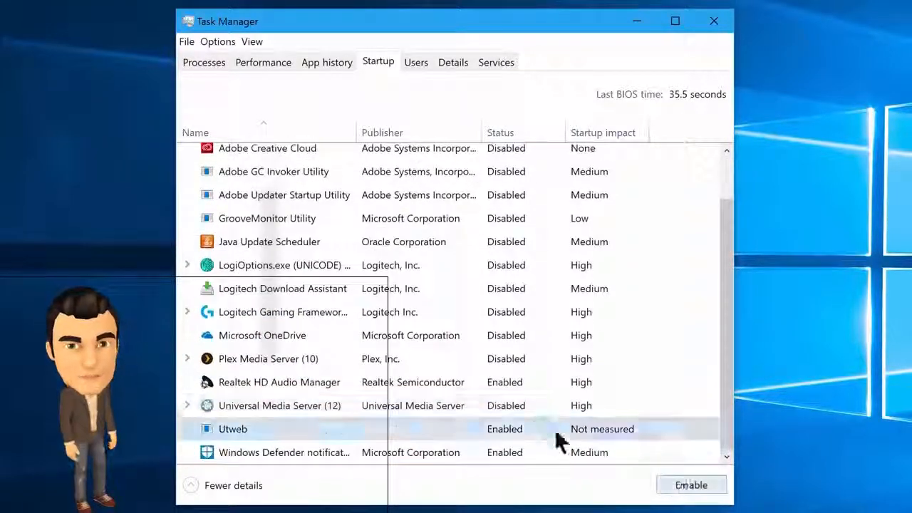
pyautogui.click(668, 484)
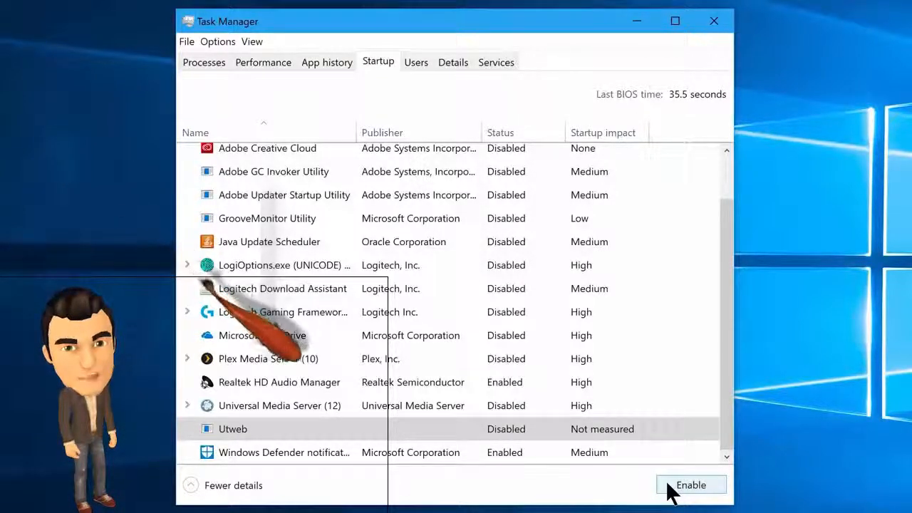
pyautogui.click(701, 21)
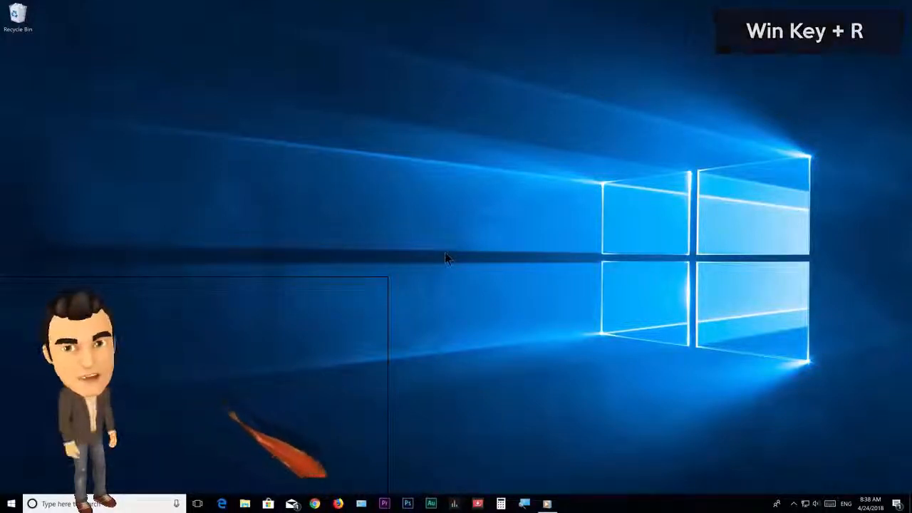
# Step: Open the Windows Temp folder by running temp, grant access to it, and permanently delete all its contents
pyautogui.press('super+r')
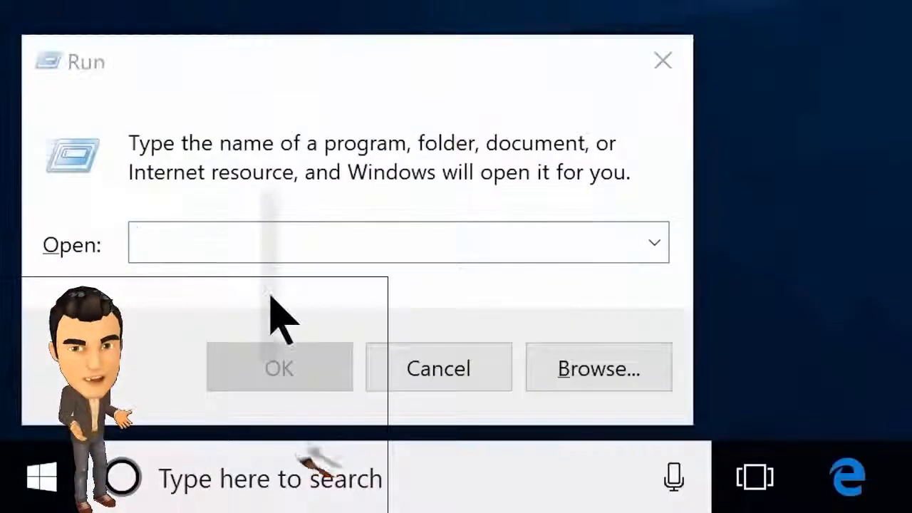
pyautogui.click(69, 444)
pyautogui.write('temp')
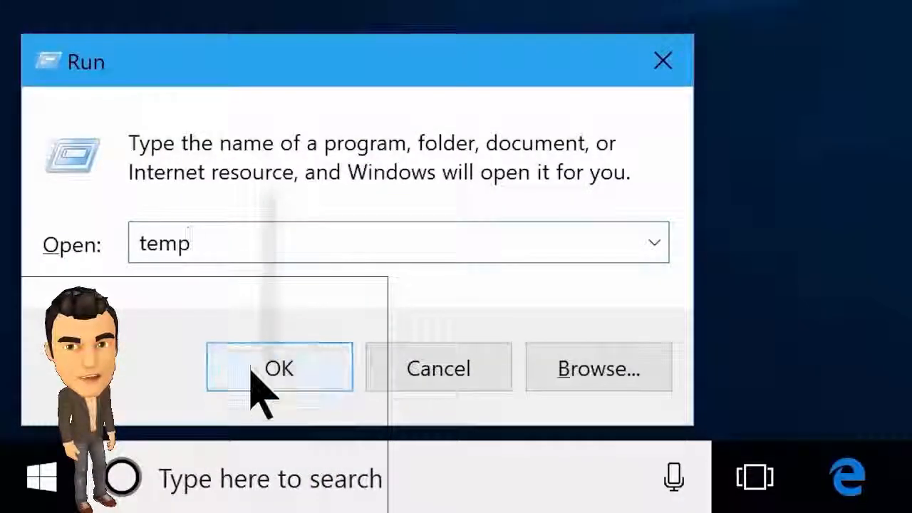
pyautogui.click(253, 372)
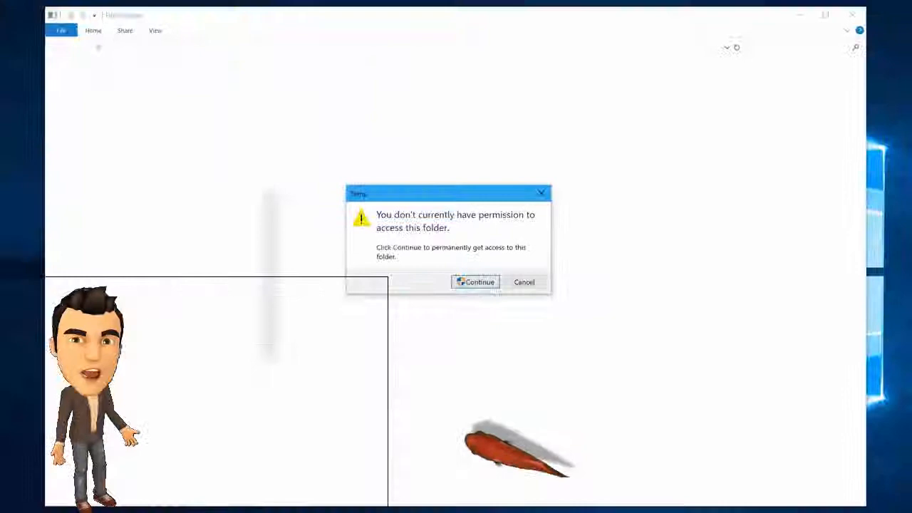
pyautogui.click(475, 282)
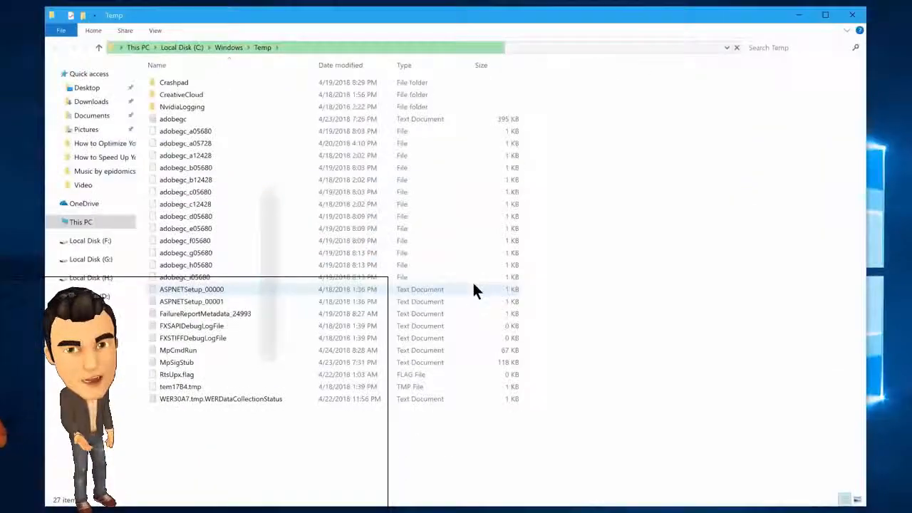
pyautogui.hotkey('ctrl', 'a')
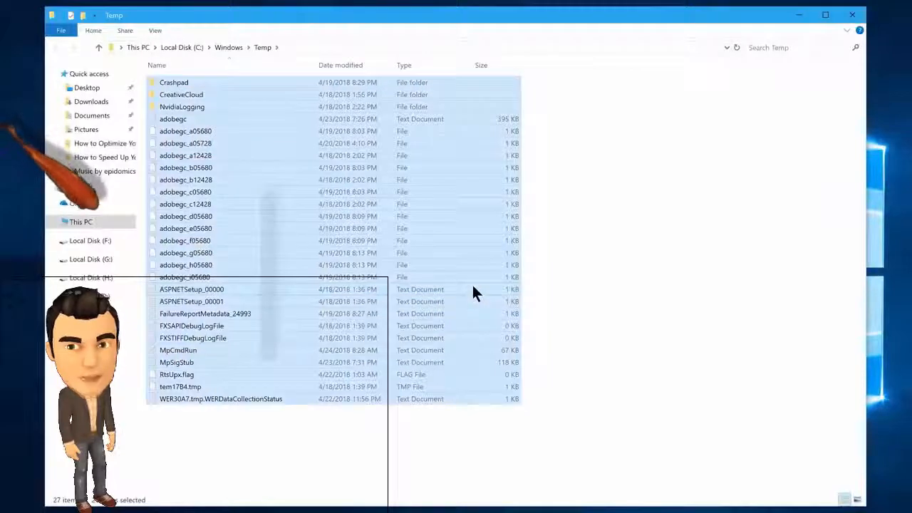
pyautogui.hotkey('shift', 'Delete')
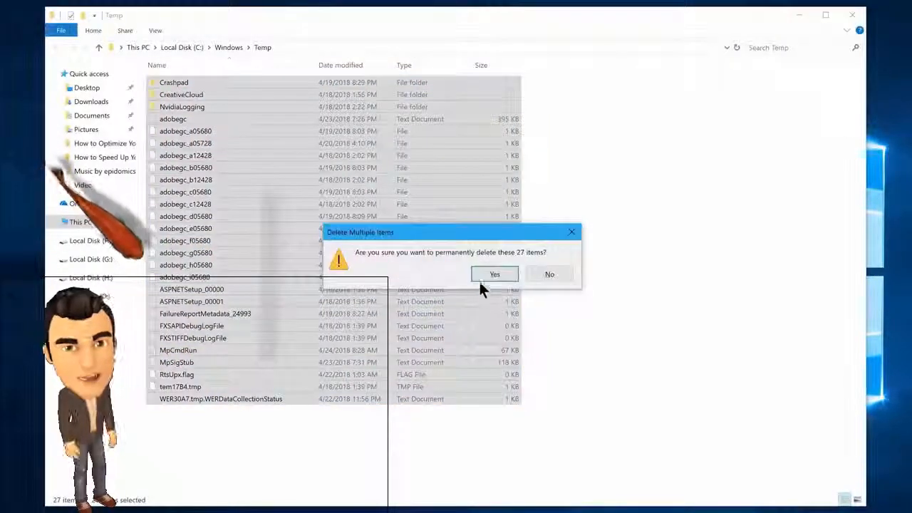
pyautogui.click(491, 275)
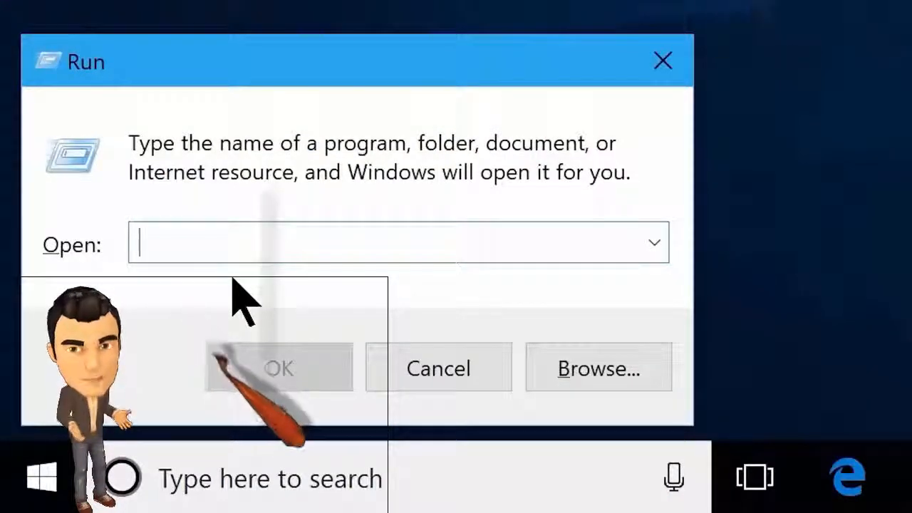
# Step: Open the user's local Temp folder by running %temp%, permanently delete all its contents and close the folder
pyautogui.write('%temp%')
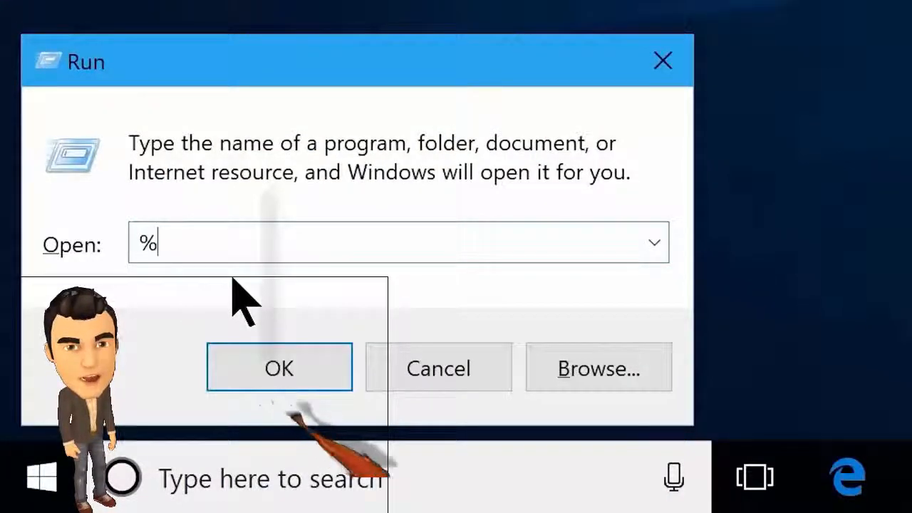
pyautogui.click(278, 378)
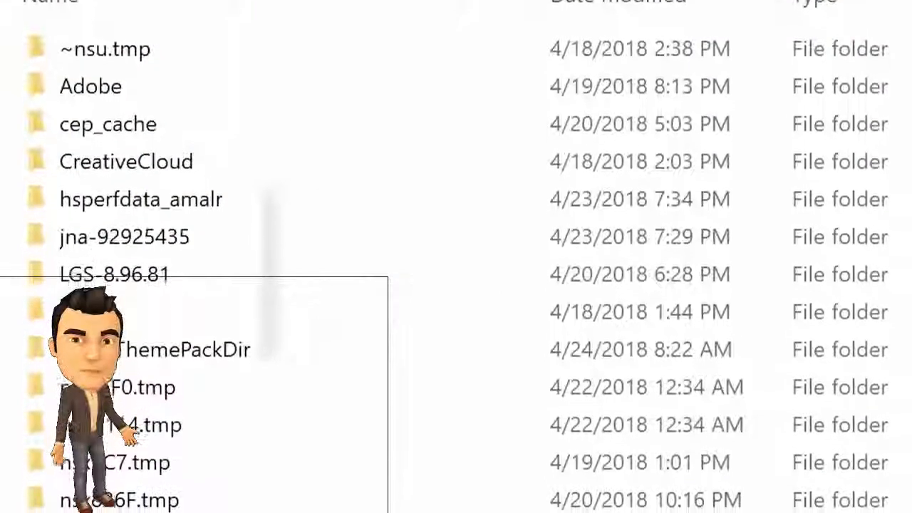
pyautogui.hotkey('ctrl', 'a')
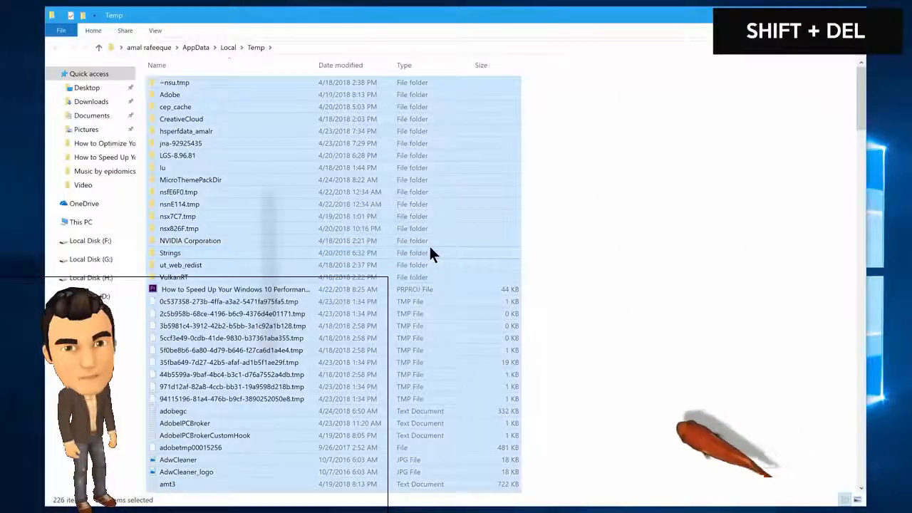
pyautogui.hotkey('shift', 'Delete')
pyautogui.press('Return')
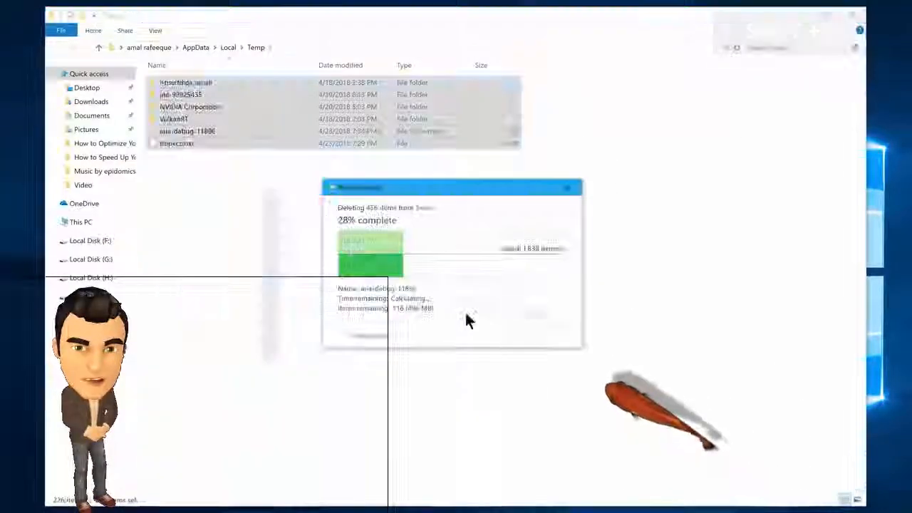
pyautogui.click(852, 14)
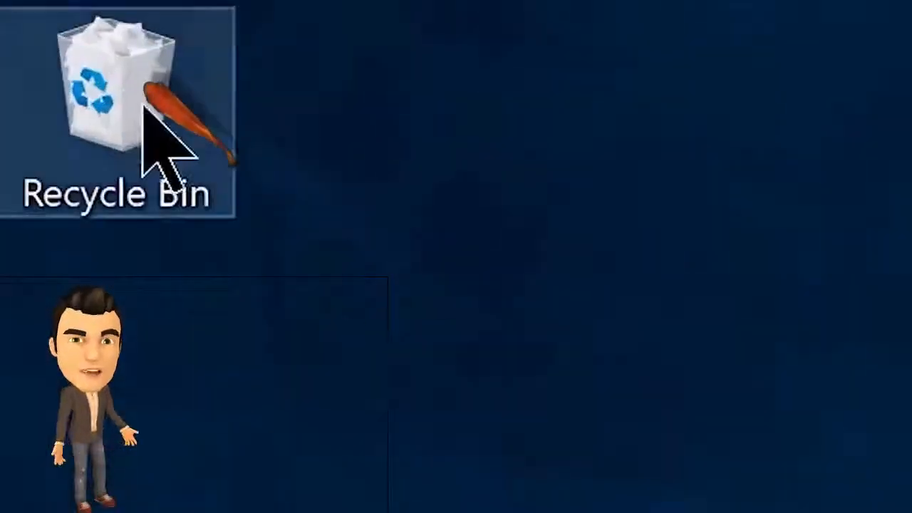
# Step: Open the Recycle Bin and permanently delete all items in it
pyautogui.doubleClick(21, 16)
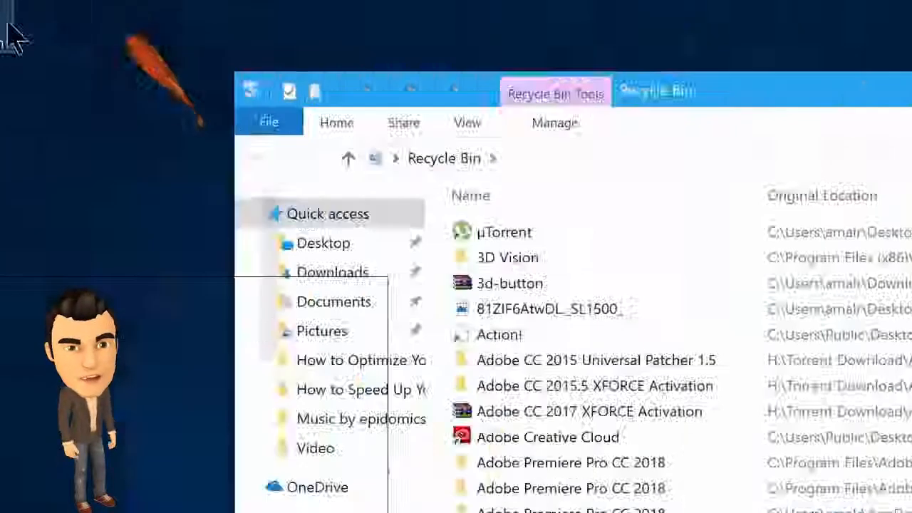
pyautogui.hotkey('ctrl', 'a')
pyautogui.rightClick(447, 277)
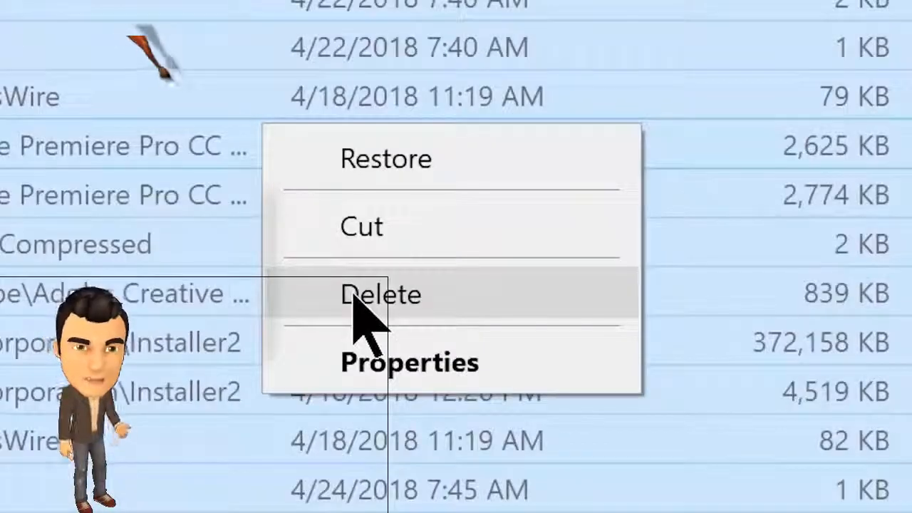
pyautogui.click(365, 302)
pyautogui.click(591, 316)
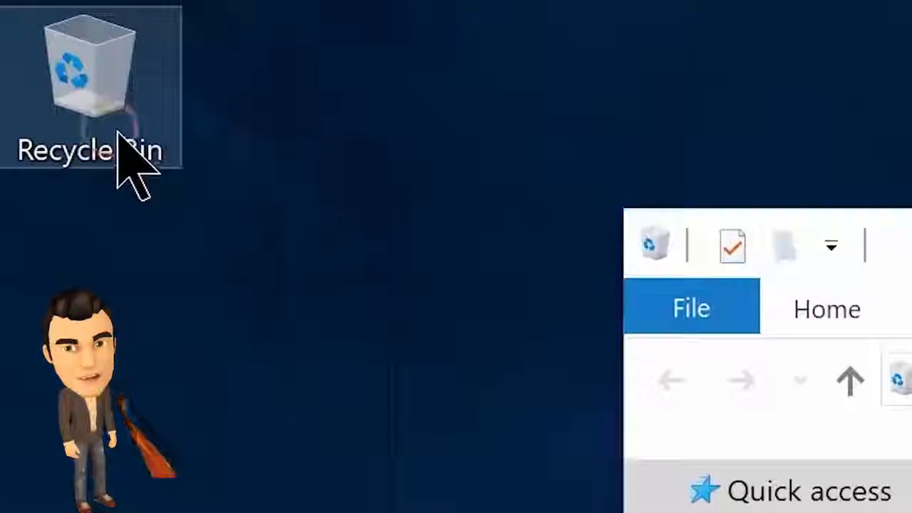
# Step: Open the Recycle Bin properties and examine the custom maximum size setting for Local Disk (C:)
pyautogui.rightClick(24, 27)
pyautogui.click(235, 474)
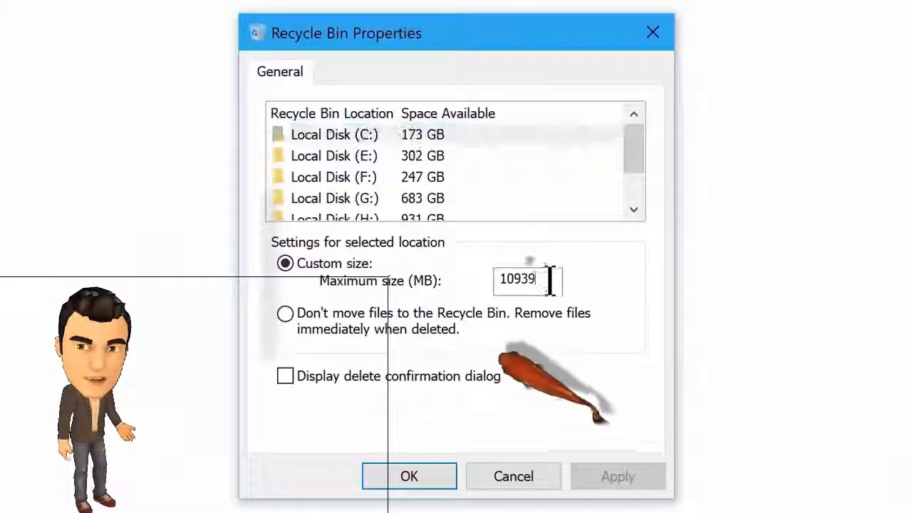
pyautogui.moveTo(549, 281); pyautogui.dragTo(224, 297)
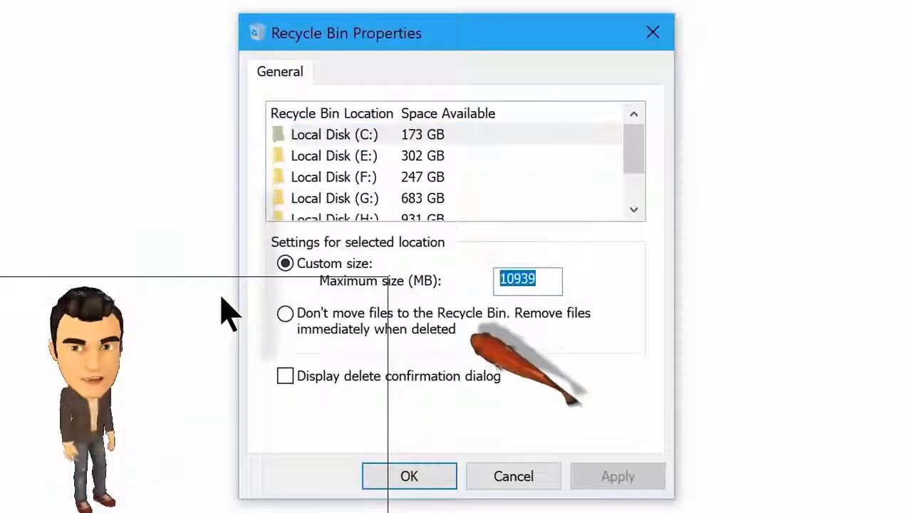
pyautogui.click(362, 140)
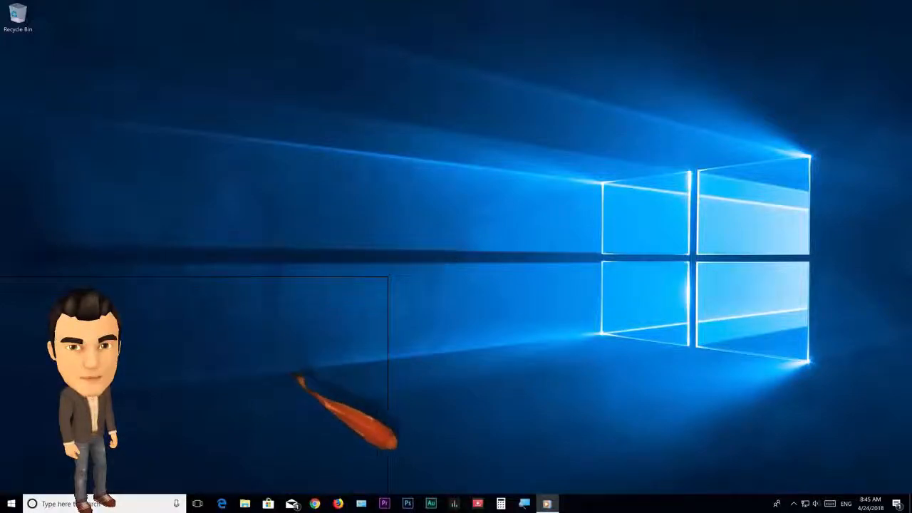
# Step: Search for This PC, open it, and open the properties of Local Disk (C:)
pyautogui.click(10, 504)
pyautogui.write('This pc')
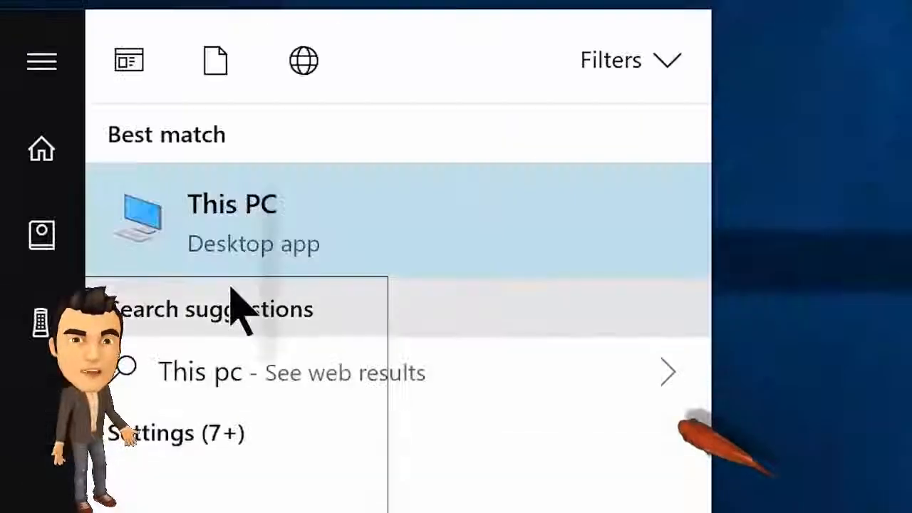
pyautogui.click(242, 235)
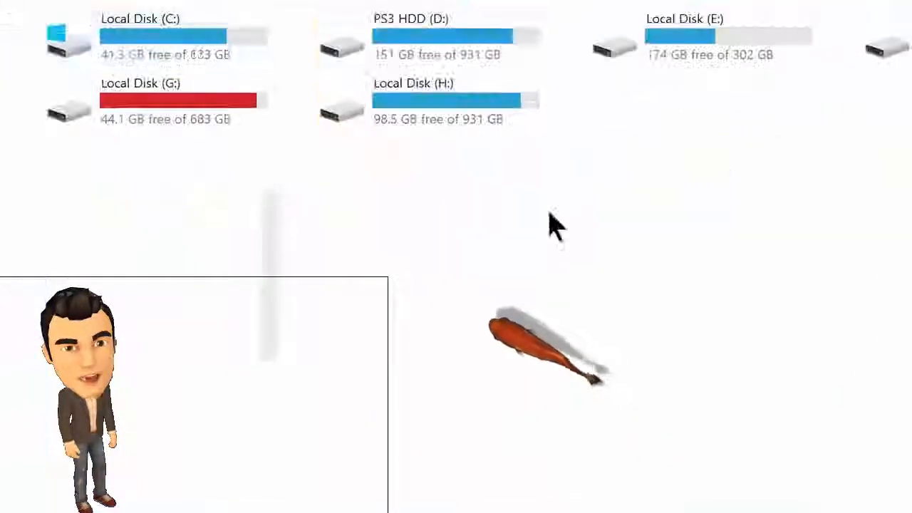
pyautogui.rightClick(677, 91)
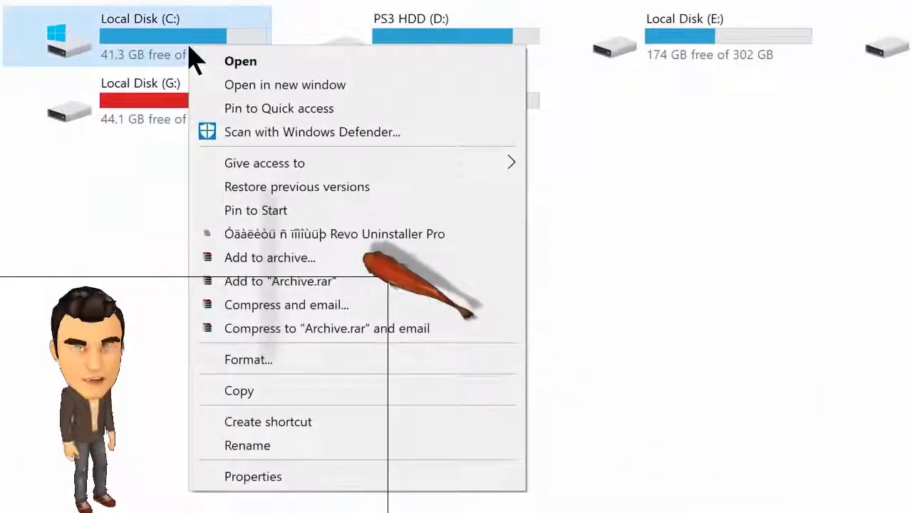
pyautogui.click(261, 476)
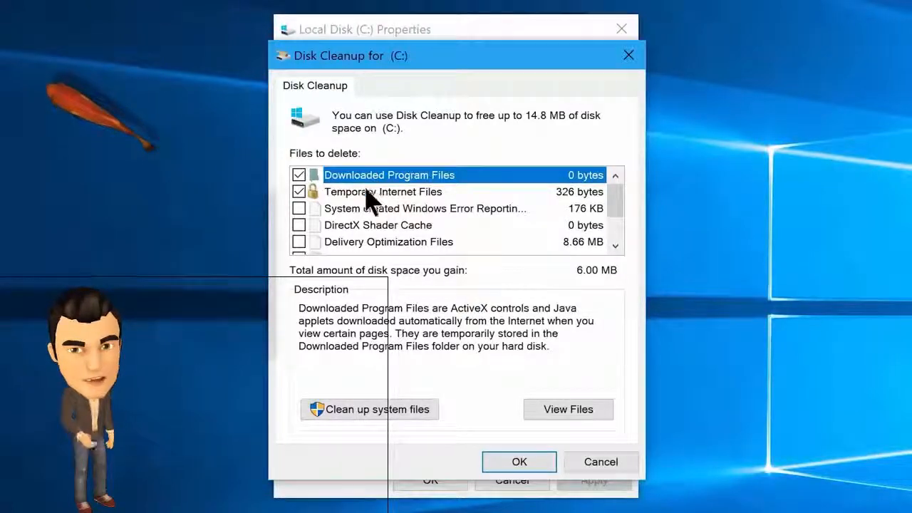
# Step: Review the Disk Cleanup categories for drive C: and include the Recycle Bin in the files to delete
pyautogui.click(372, 196)
pyautogui.scroll(-1, 372, 214)
pyautogui.click(349, 243)
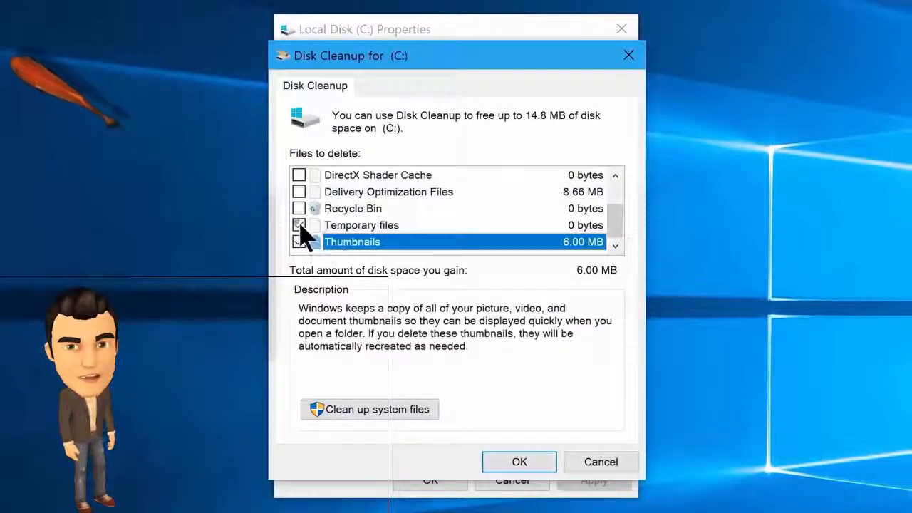
pyautogui.click(297, 207)
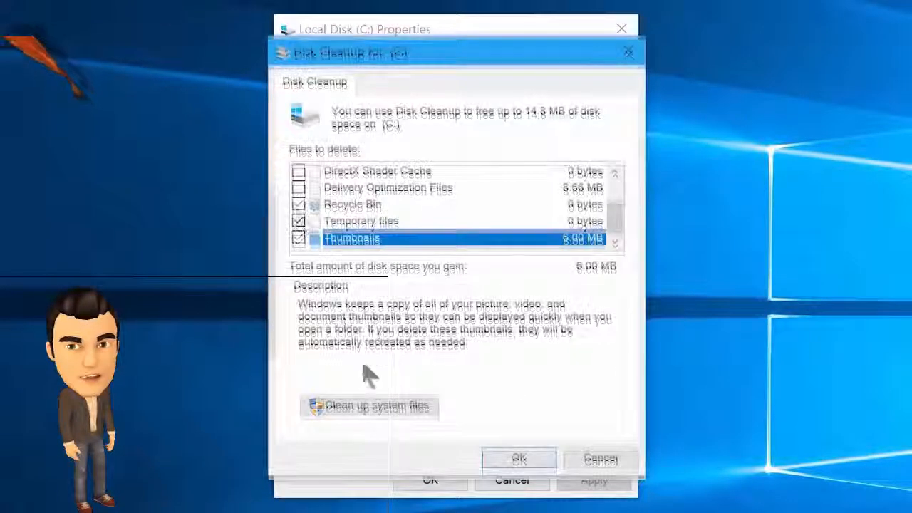
# Step: Extend the cleanup of drive C: to system files and permanently delete the selected files
pyautogui.click(368, 407)
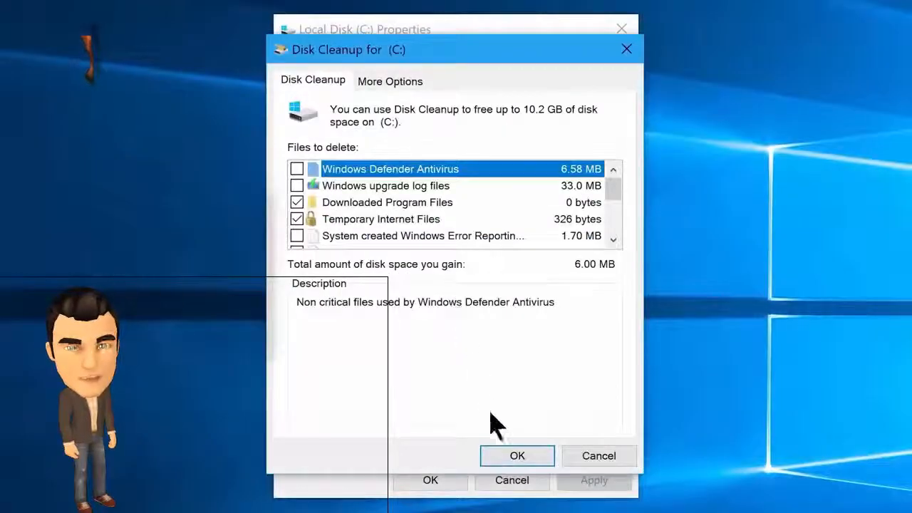
pyautogui.click(504, 458)
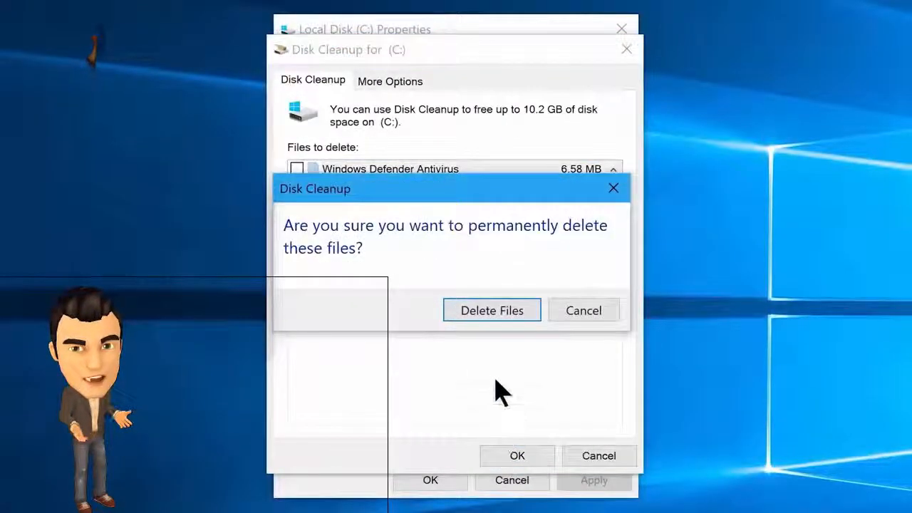
pyautogui.click(488, 313)
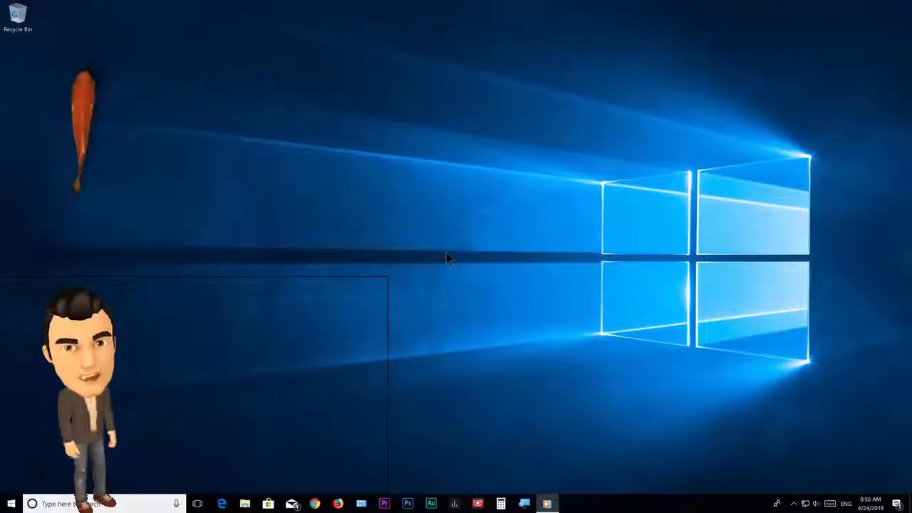
# Step: Launch the Registry Editor by running regedit
pyautogui.press('super+r')
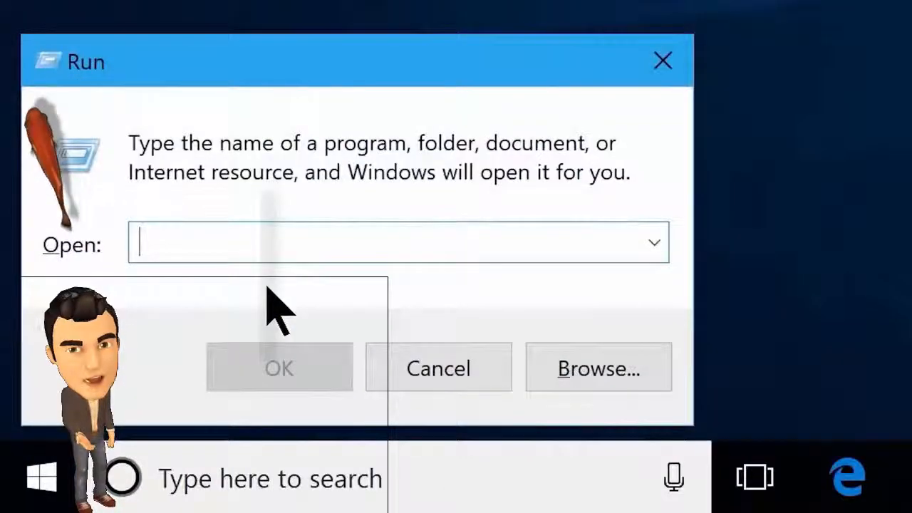
pyautogui.write('regedit')
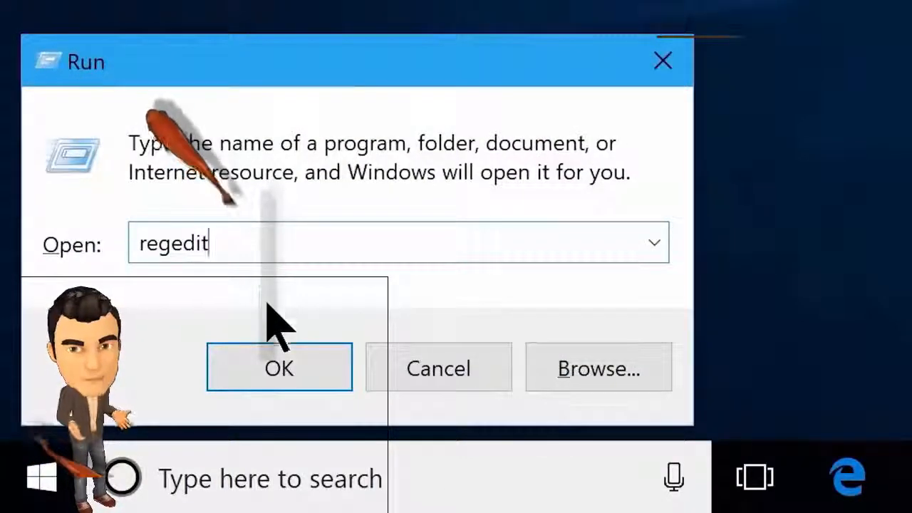
pyautogui.click(279, 362)
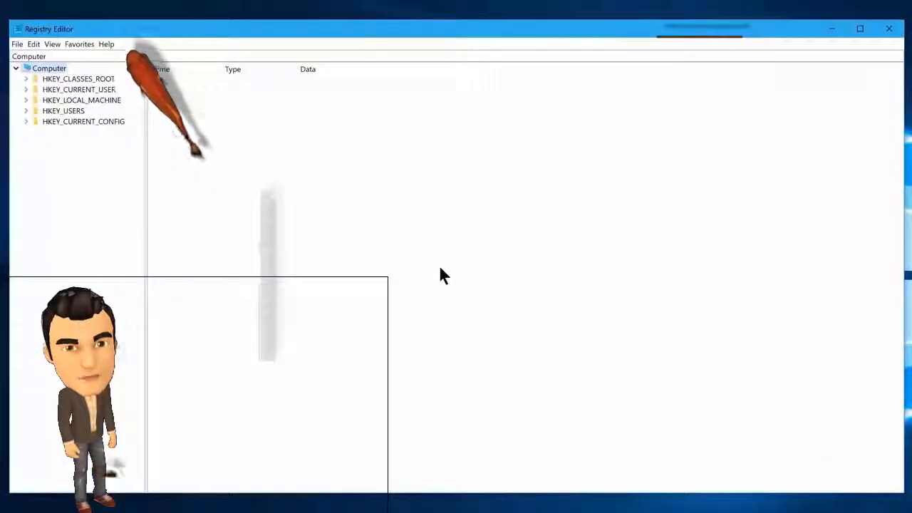
# Step: Set MouseHoverTime to 10 in the HKEY_CURRENT_USER\Control Panel\Mouse registry key
pyautogui.click(25, 89)
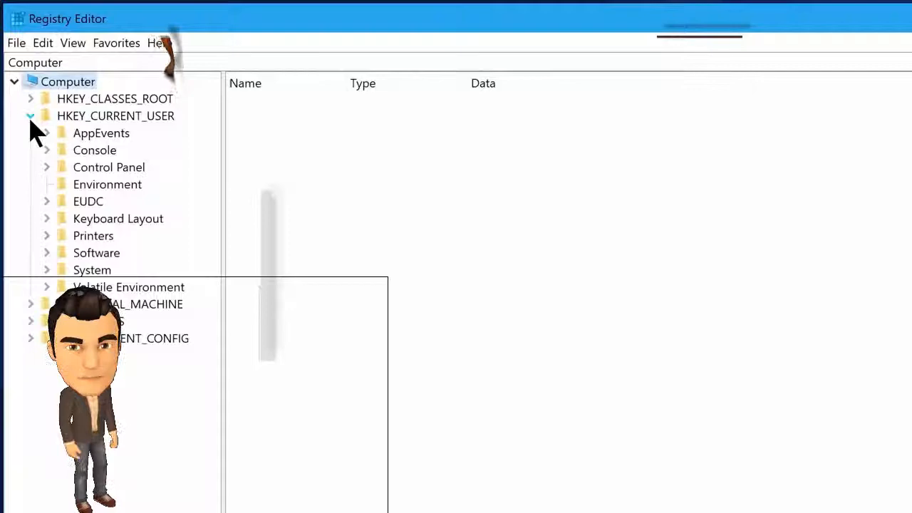
pyautogui.doubleClick(85, 171)
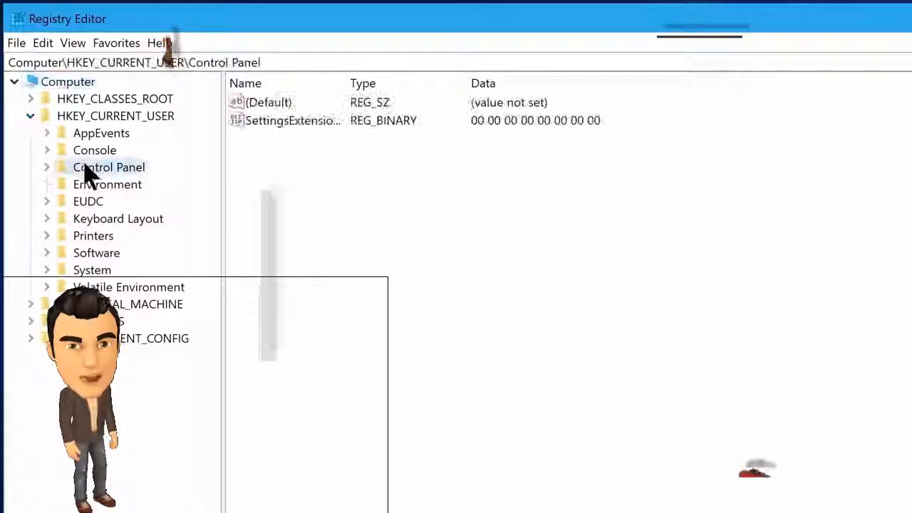
pyautogui.click(110, 373)
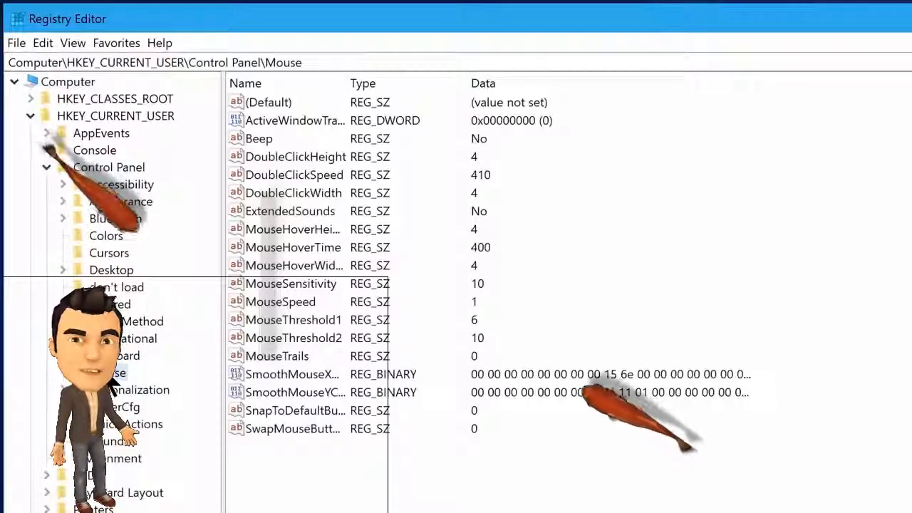
pyautogui.doubleClick(292, 247)
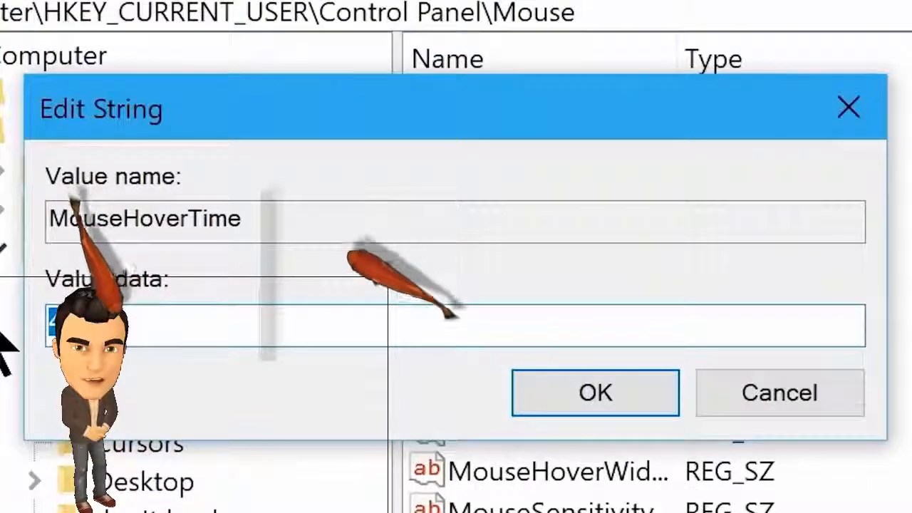
pyautogui.press('BackSpace')
pyautogui.click(593, 394)
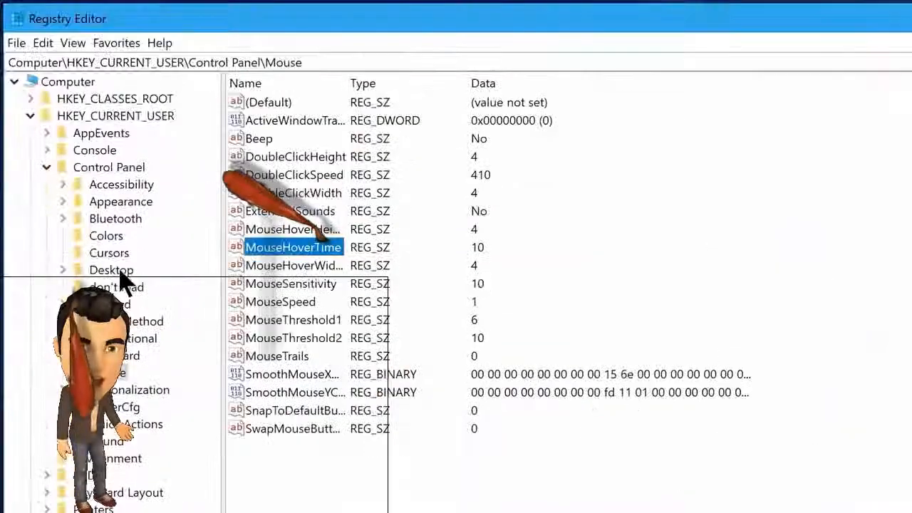
# Step: Replace the value data of MenuShowDelay in the HKEY_CURRENT_USER\Control Panel\Desktop registry key
pyautogui.click(160, 488)
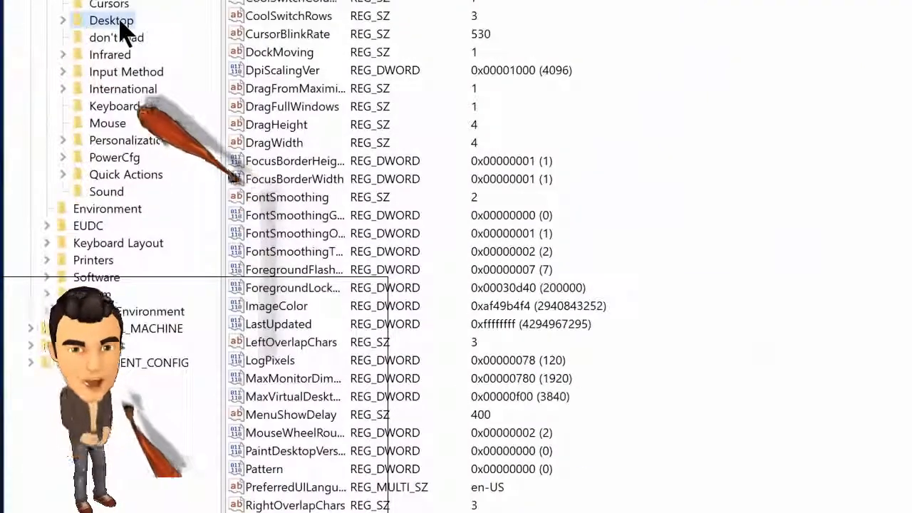
pyautogui.click(279, 417)
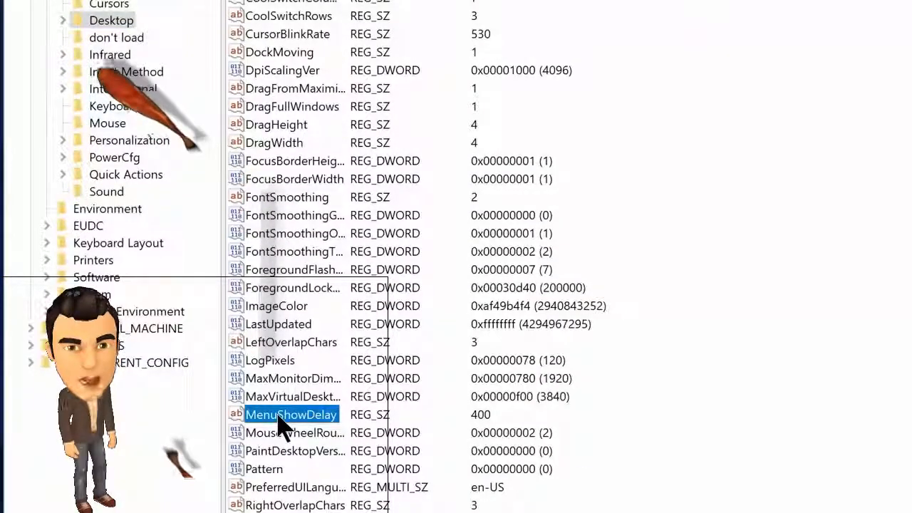
pyautogui.doubleClick(278, 416)
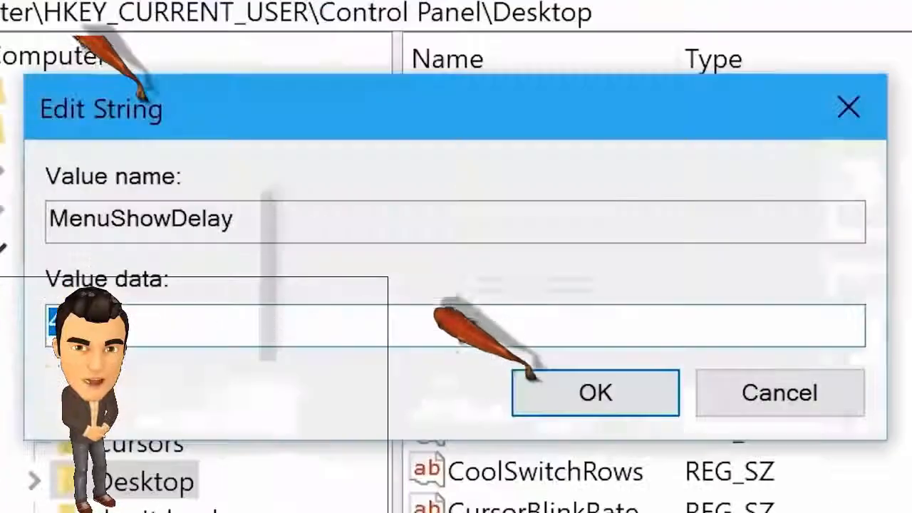
pyautogui.press('BackSpace')
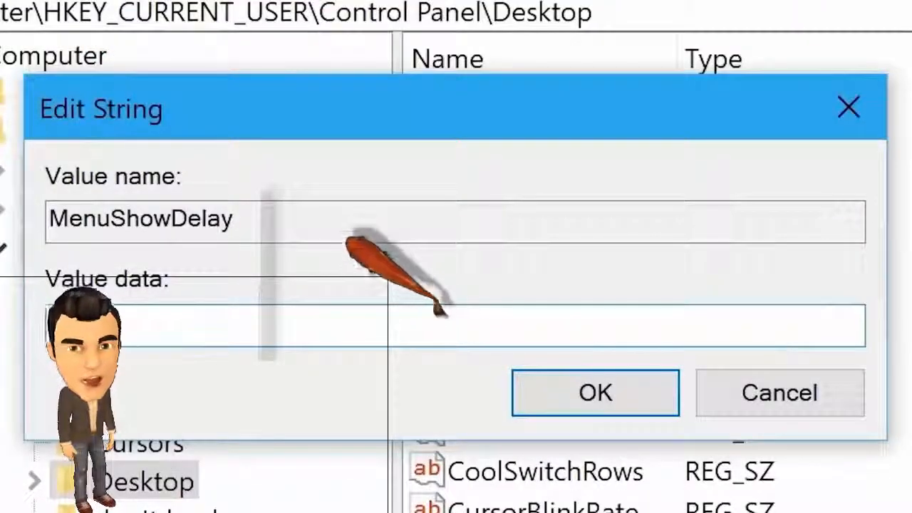
pyautogui.click(575, 403)
# Step: Collapse HKEY_CURRENT_USER and open the registry key HKEY_LOCAL_MACHINE\SOFTWARE\Microsoft\Windows NT\CurrentVersion\Multimedia\SystemProfile
pyautogui.click(30, 116)
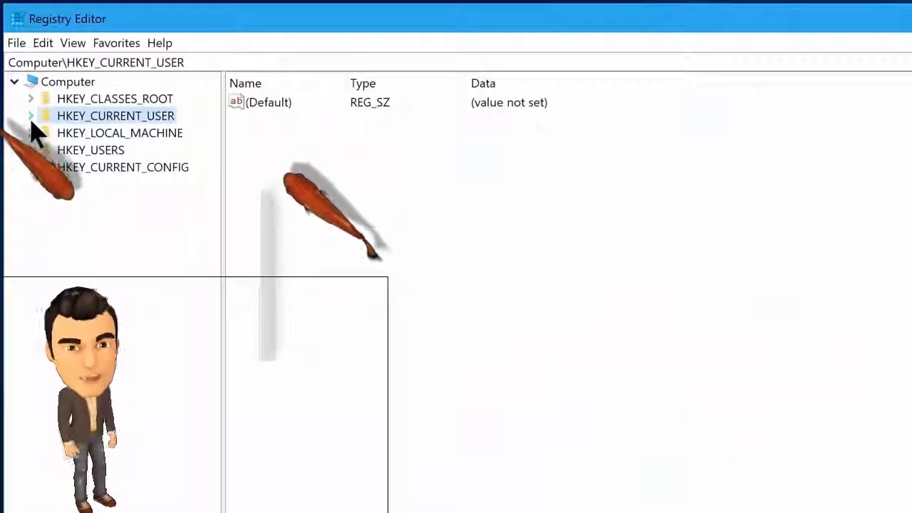
pyautogui.click(30, 133)
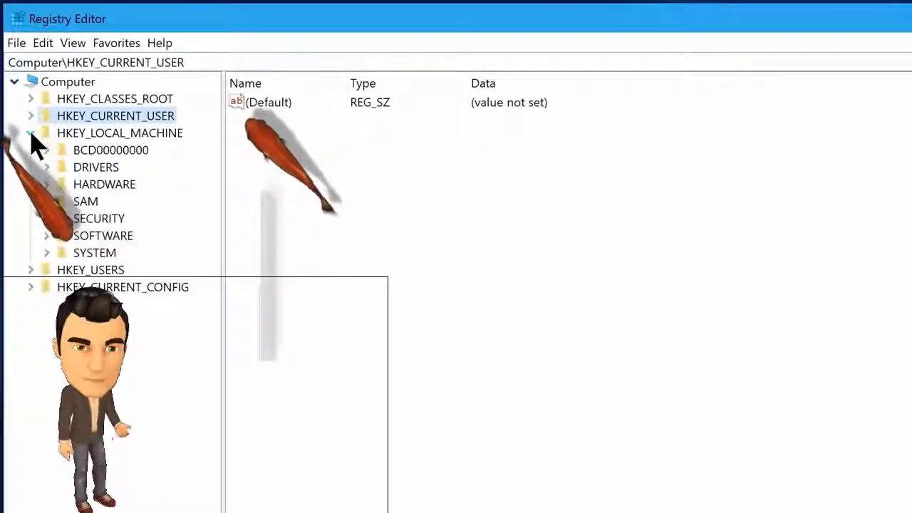
pyautogui.click(47, 235)
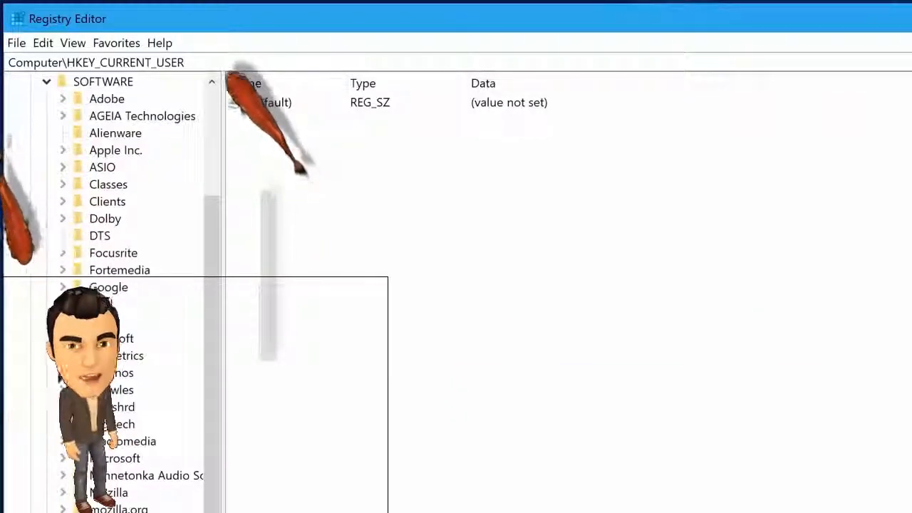
pyautogui.click(64, 462)
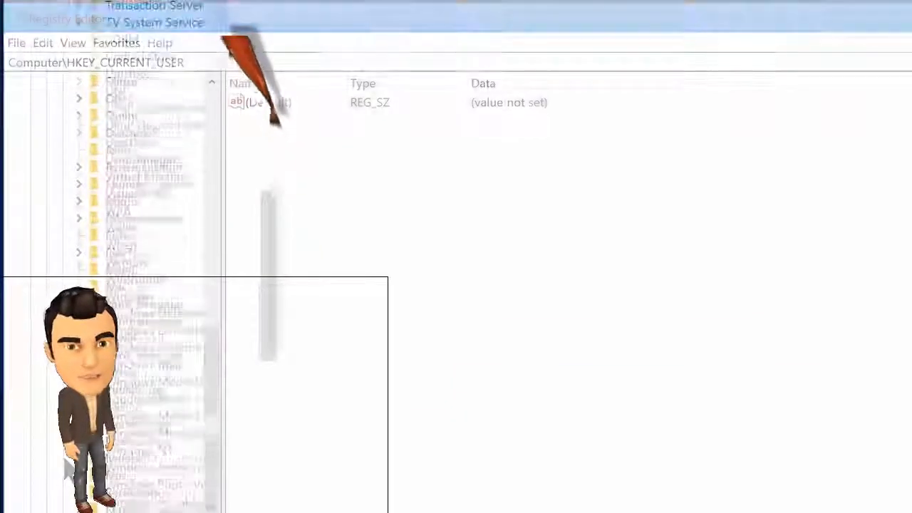
pyautogui.click(80, 451)
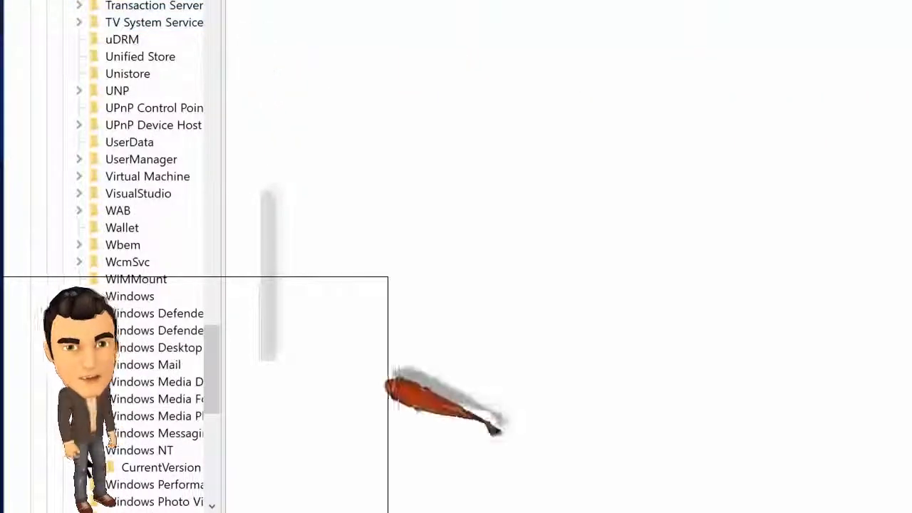
pyautogui.click(96, 468)
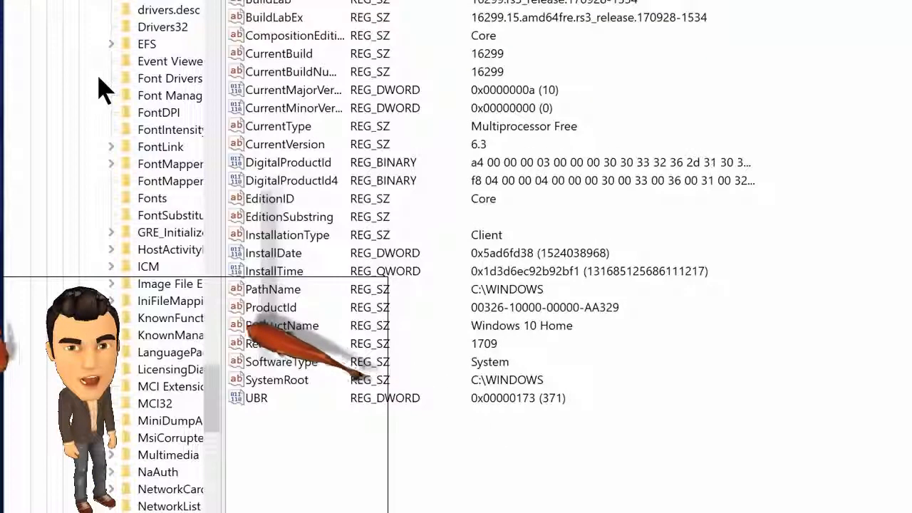
pyautogui.click(110, 456)
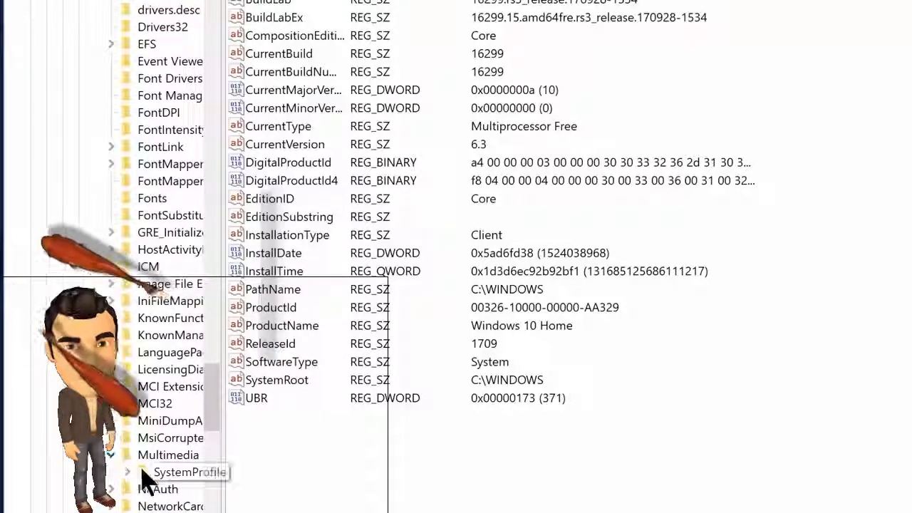
pyautogui.doubleClick(146, 471)
# Step: Set the SystemResponsiveness value in the SystemProfile key to 0 with a hexadecimal base
pyautogui.doubleClick(322, 139)
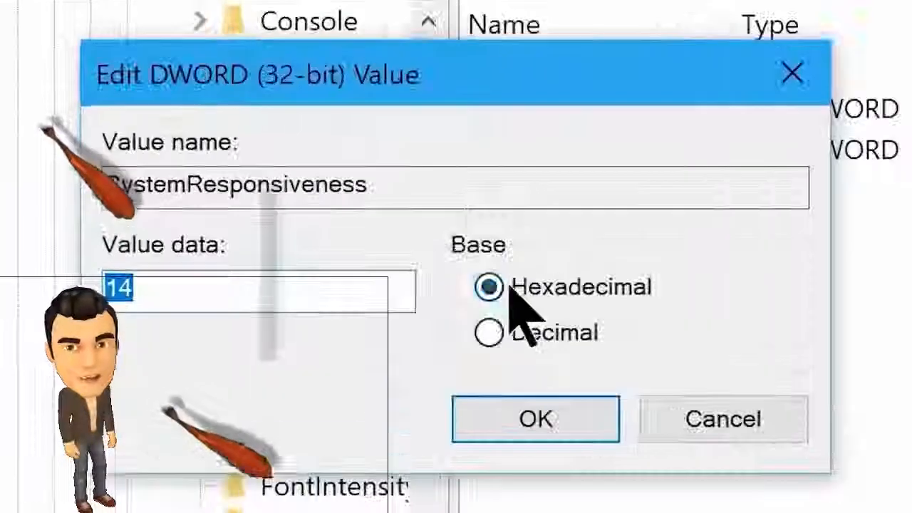
pyautogui.click(242, 199)
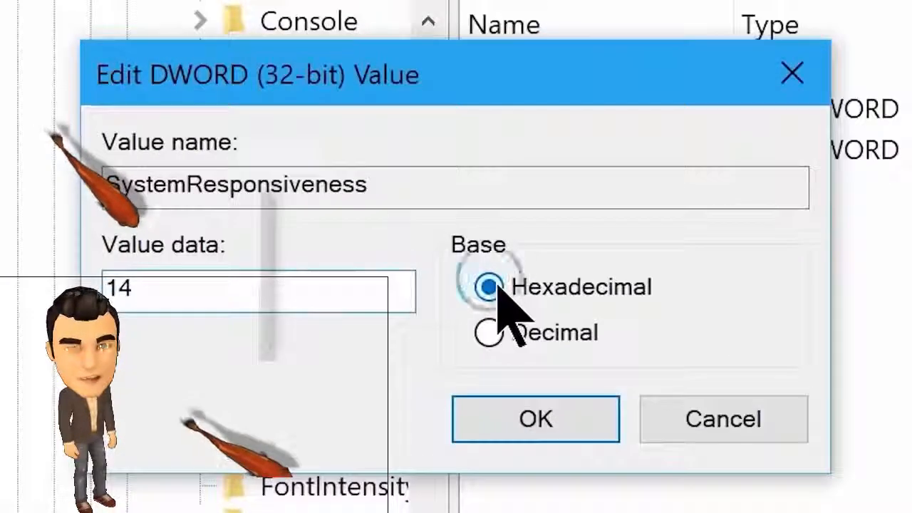
pyautogui.doubleClick(362, 292)
pyautogui.write('0')
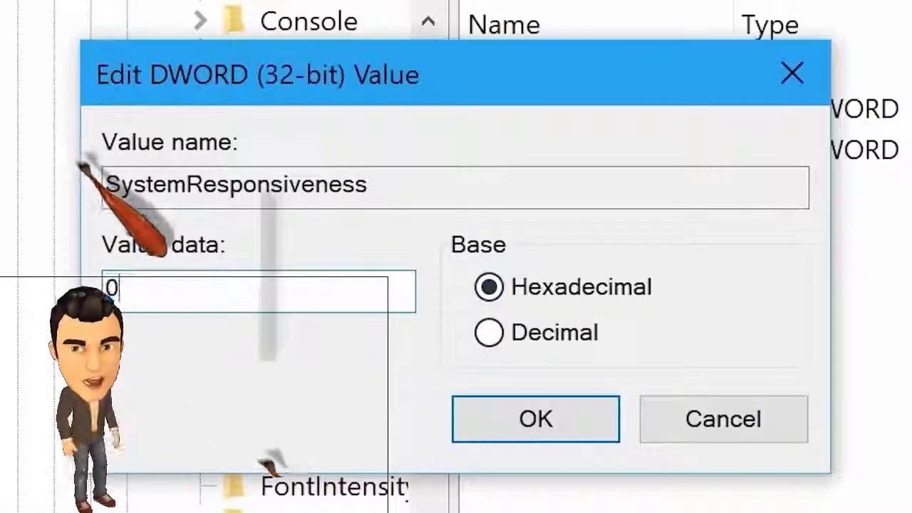
pyautogui.click(536, 421)
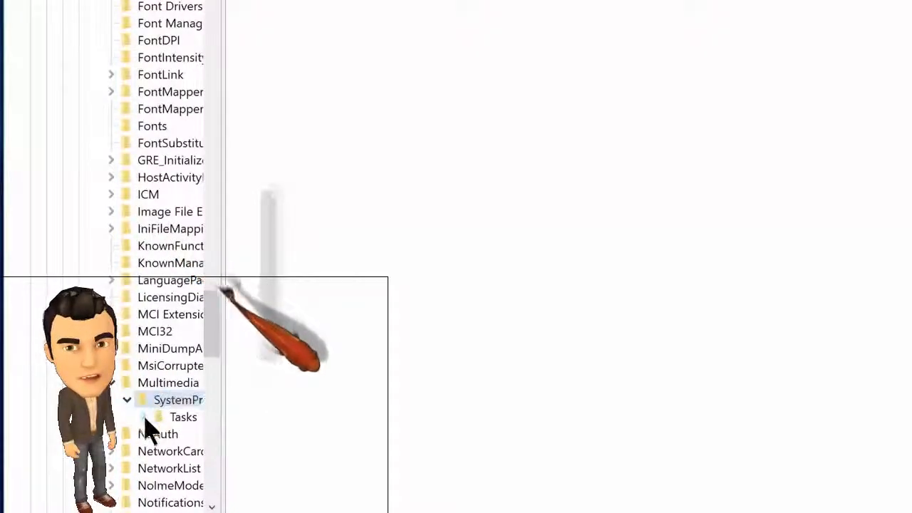
# Step: Open the Games key under SystemProfile\Tasks and confirm its GPU Priority value as hexadecimal 8
pyautogui.click(143, 417)
pyautogui.click(190, 452)
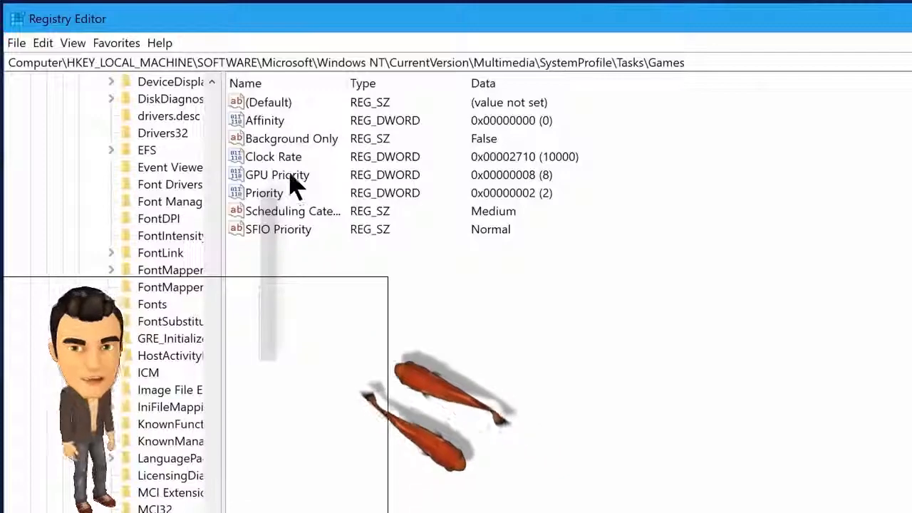
pyautogui.doubleClick(290, 175)
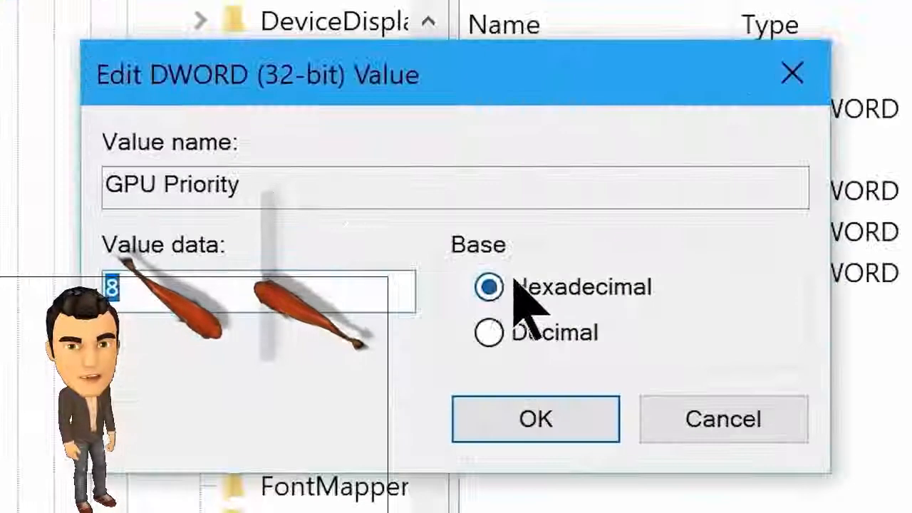
pyautogui.click(243, 198)
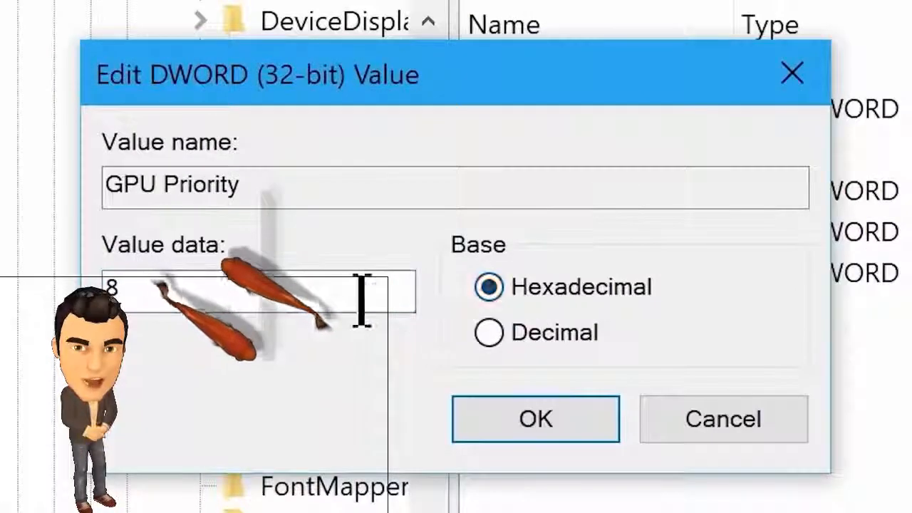
pyautogui.moveTo(362, 301); pyautogui.dragTo(110, 289)
pyautogui.click(476, 414)
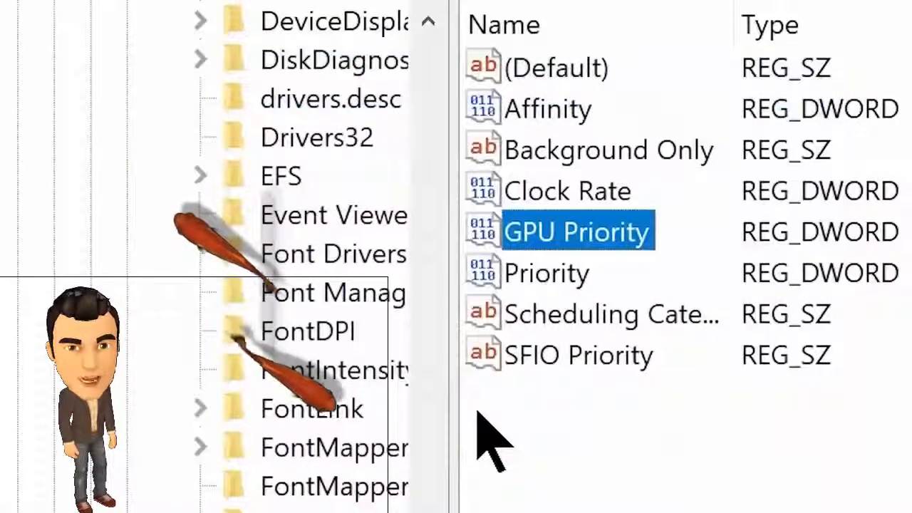
# Step: Set the Priority value in the Games key to hexadecimal 6 and close the Registry Editor
pyautogui.doubleClick(542, 275)
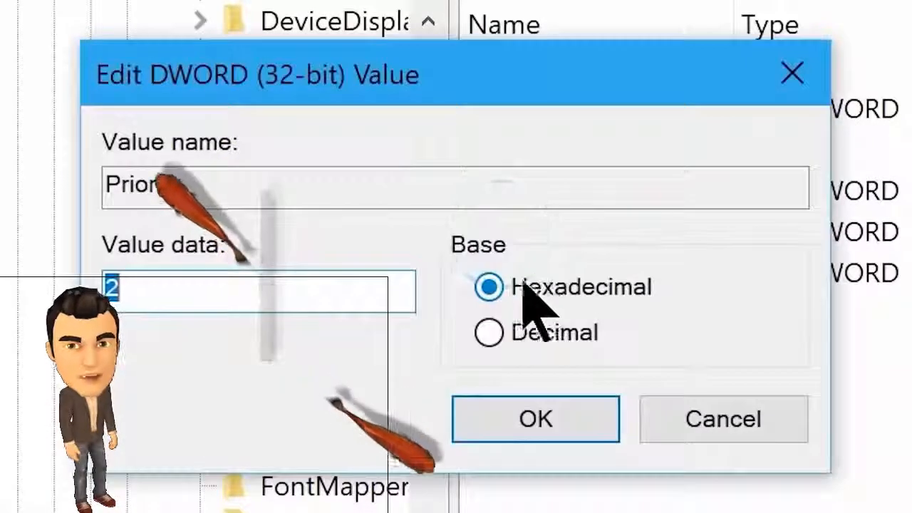
pyautogui.click(414, 306)
pyautogui.press('BackSpace')
pyautogui.write('6')
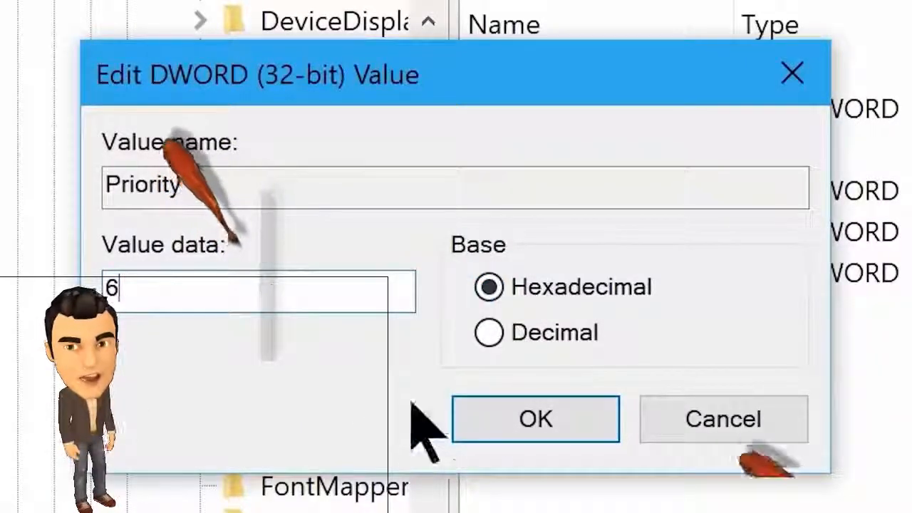
pyautogui.click(514, 419)
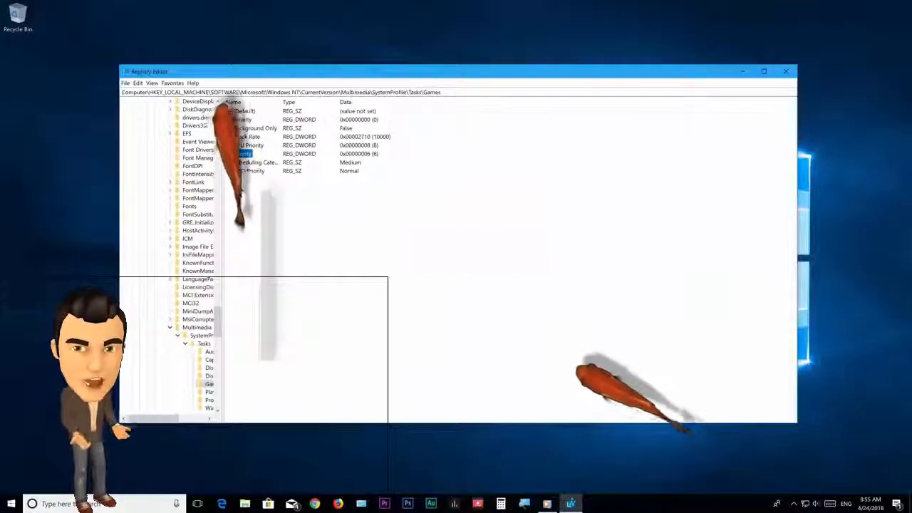
pyautogui.click(788, 73)
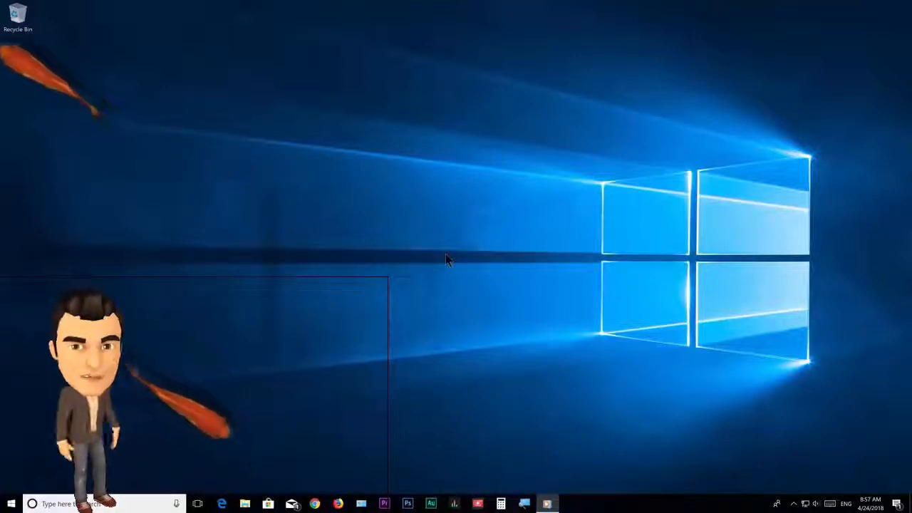
# Step: Launch System Configuration with the msconfig command and hide all Microsoft services in its services list
pyautogui.press('super+r')
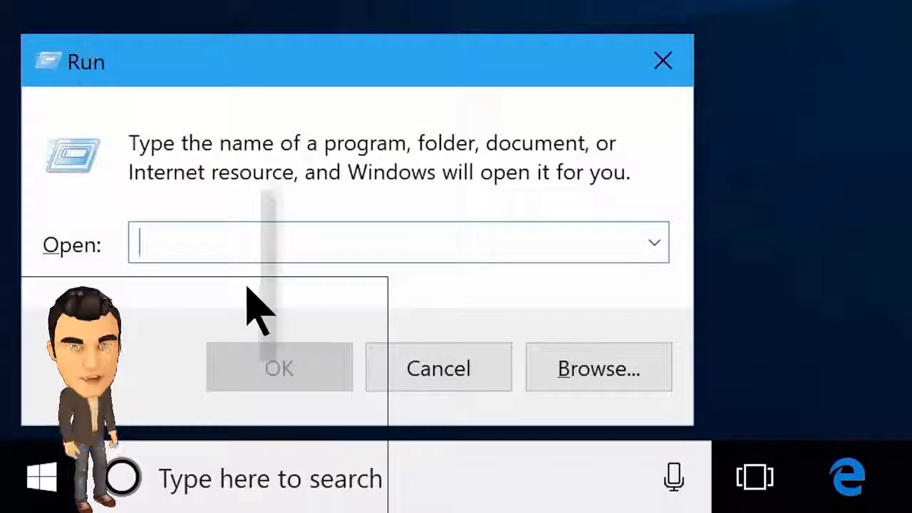
pyautogui.write('msconfig')
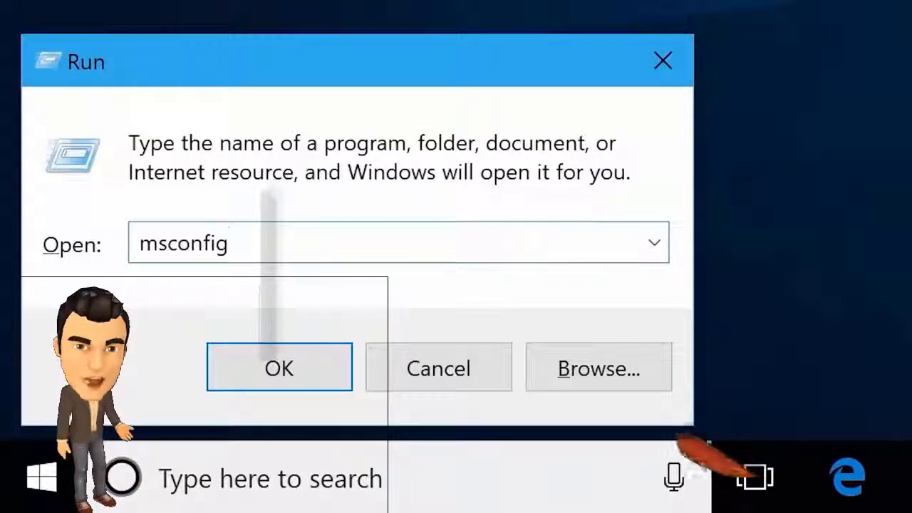
pyautogui.click(278, 369)
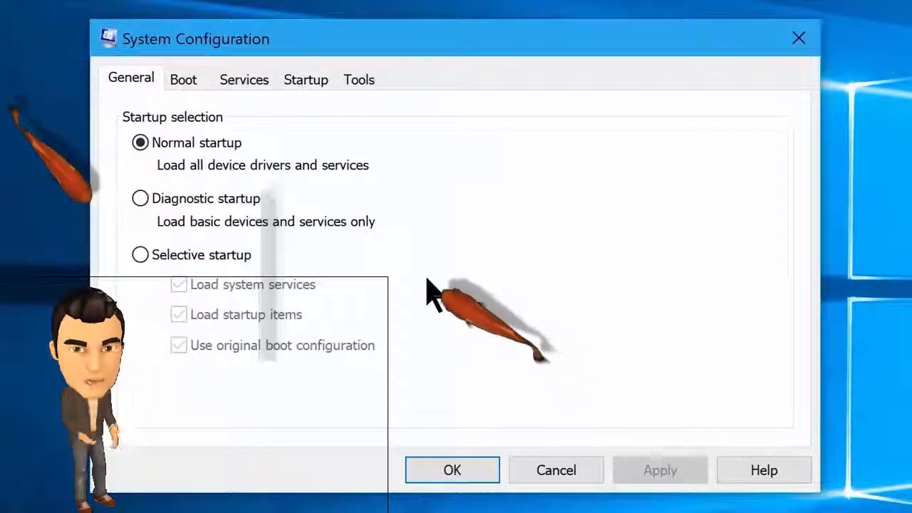
pyautogui.click(244, 82)
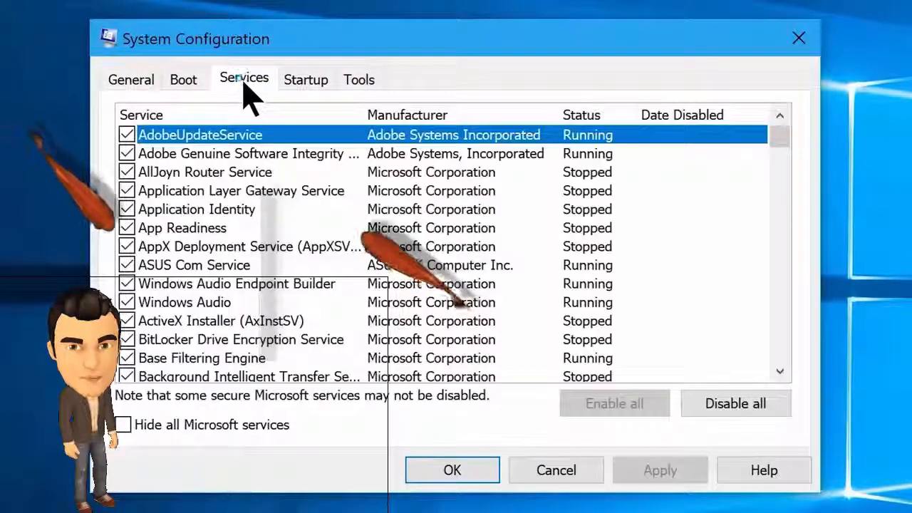
pyautogui.moveTo(779, 137)
pyautogui.mouseDown()
pyautogui.moveTo(777, 356)
pyautogui.moveTo(778, 137)
pyautogui.mouseUp()
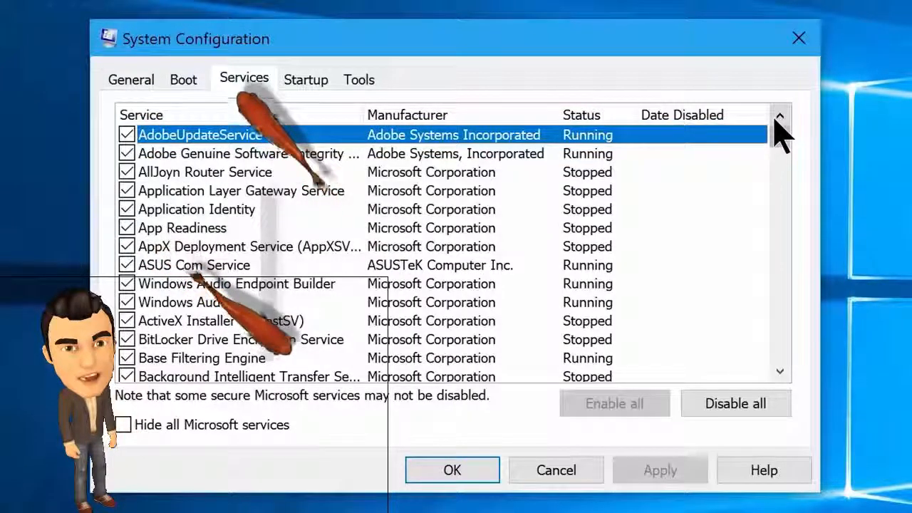
pyautogui.click(123, 425)
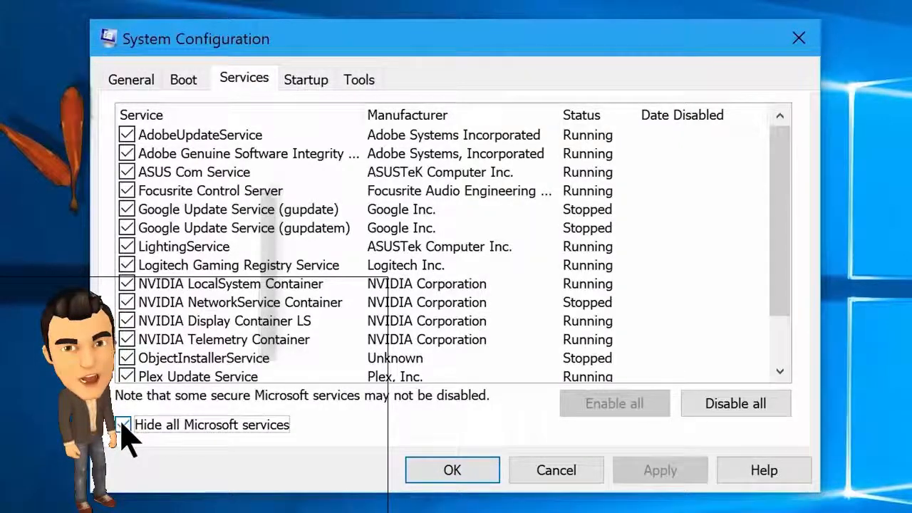
pyautogui.moveTo(794, 254); pyautogui.dragTo(791, 331)
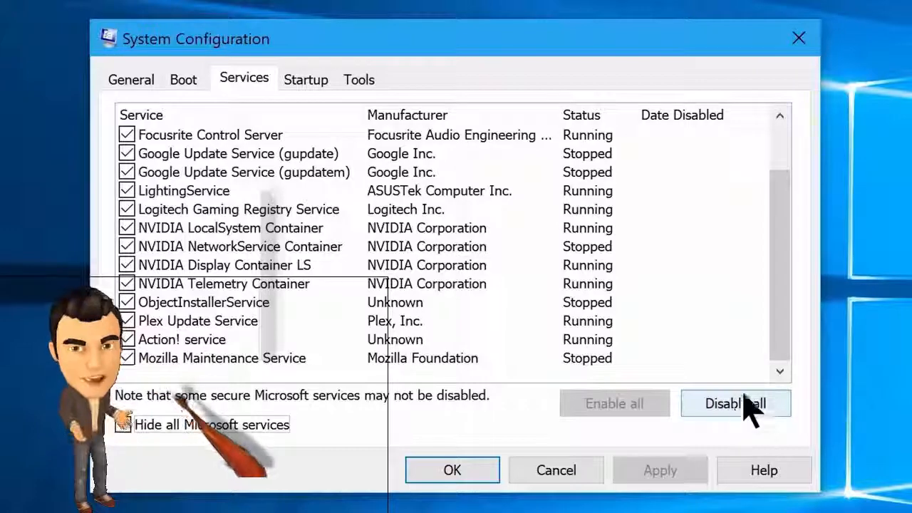
pyautogui.moveTo(780, 349)
pyautogui.mouseDown()
pyautogui.moveTo(779, 305)
pyautogui.moveTo(784, 358)
pyautogui.mouseUp()
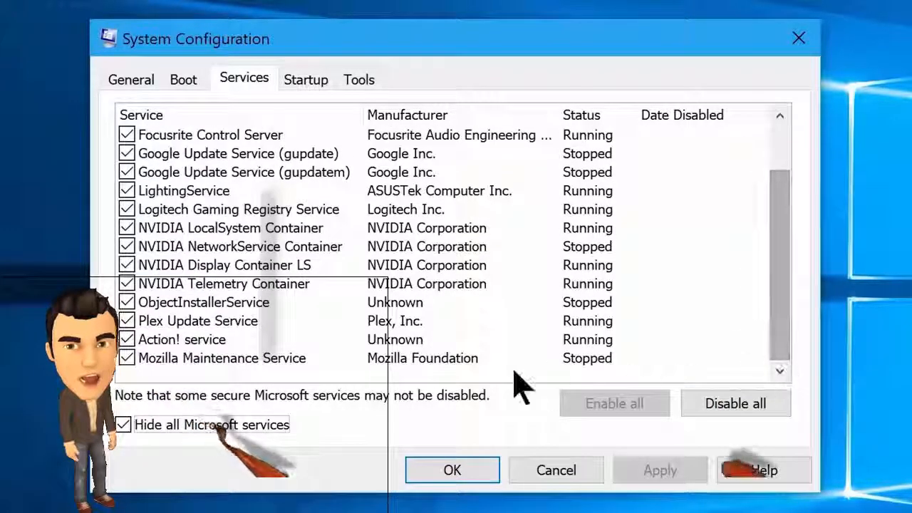
# Step: Disable all listed non-Microsoft services except Action! service, apply the change and close System Configuration
pyautogui.click(127, 339)
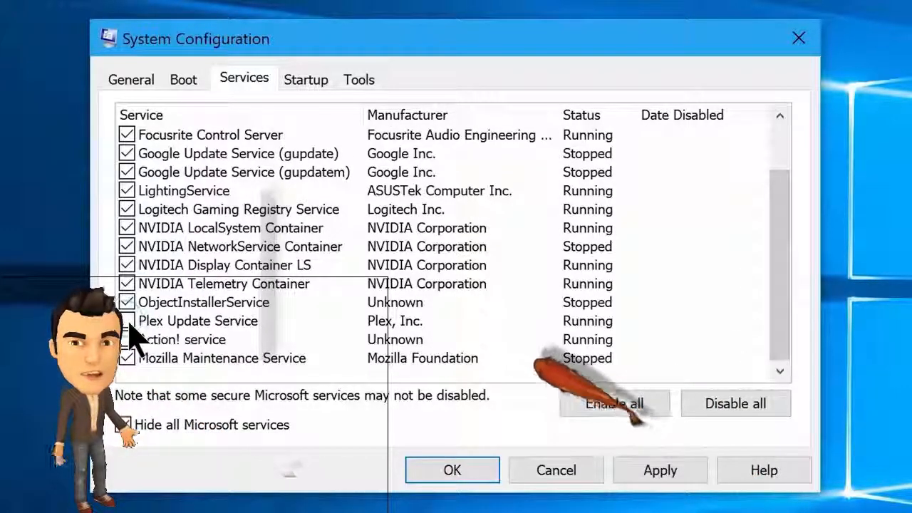
pyautogui.click(127, 321)
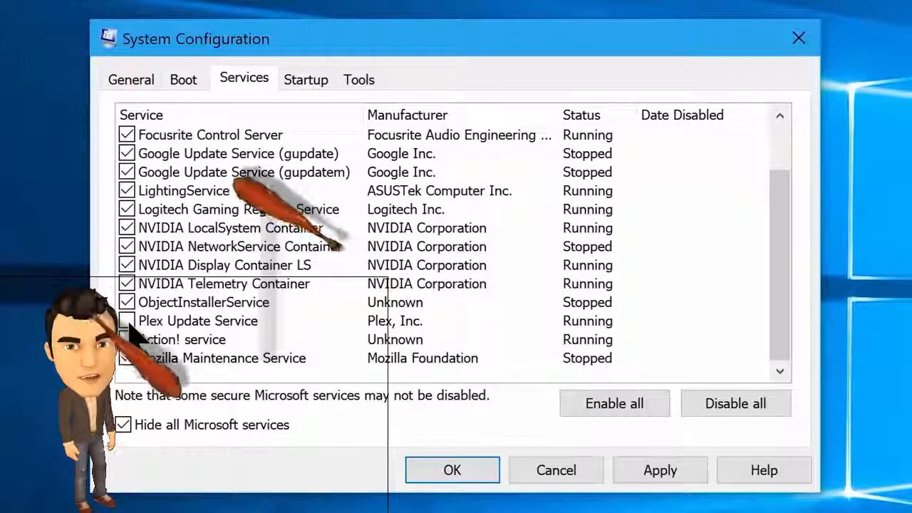
pyautogui.click(734, 405)
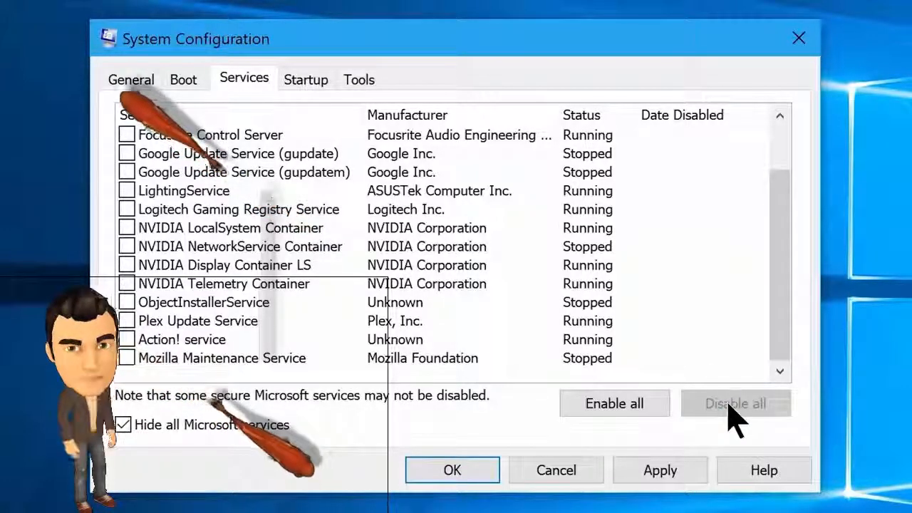
pyautogui.click(666, 472)
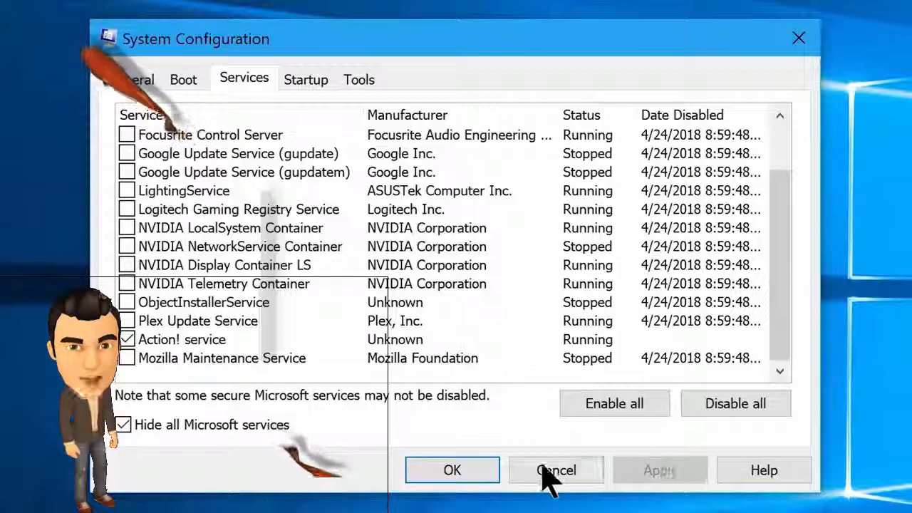
pyautogui.click(457, 471)
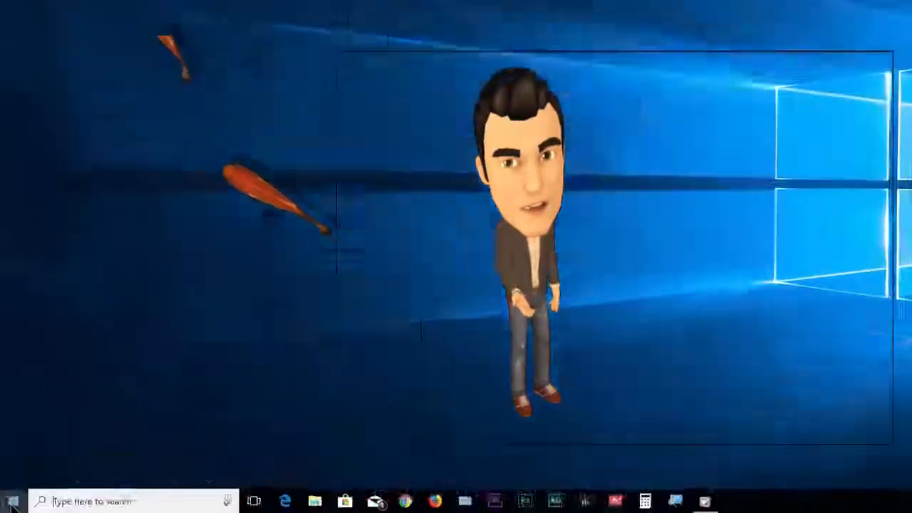
# Step: Find This PC through search, open its properties, and bring up the Performance settings from the advanced system settings
pyautogui.click(11, 504)
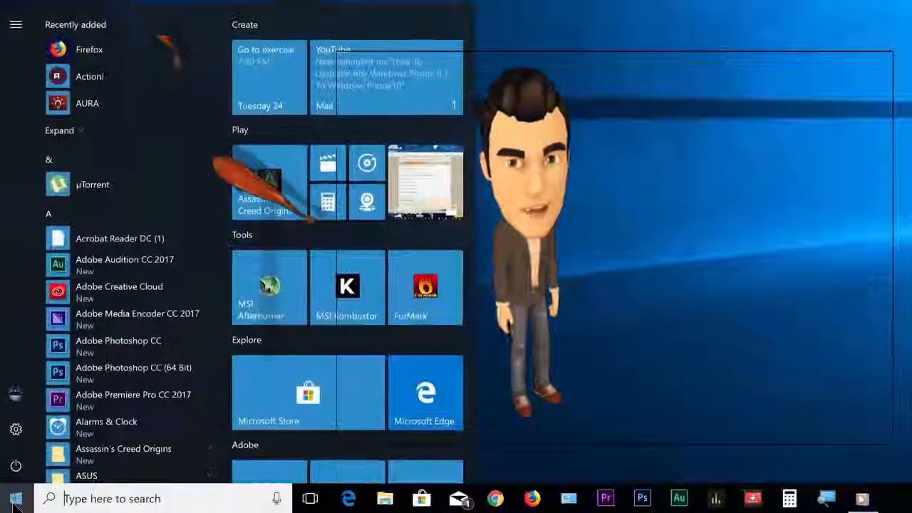
pyautogui.write('This pc')
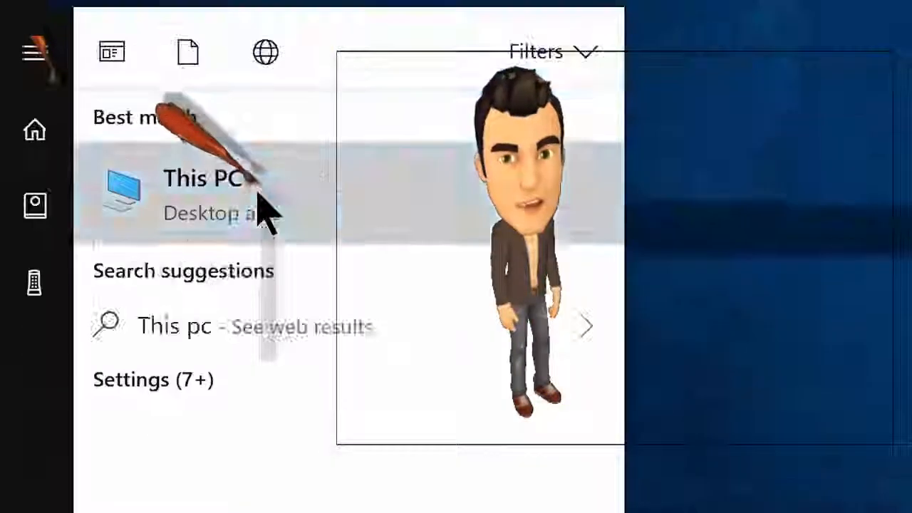
pyautogui.rightClick(263, 210)
pyautogui.click(260, 491)
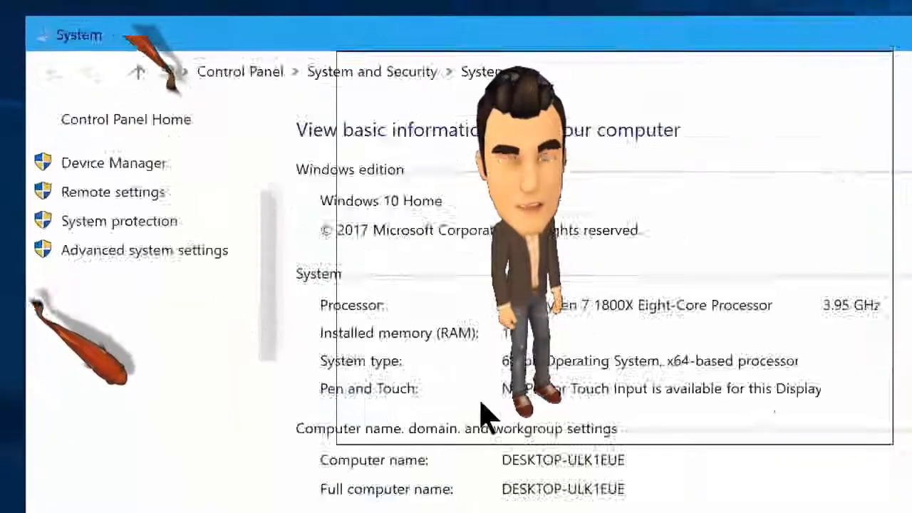
pyautogui.click(217, 404)
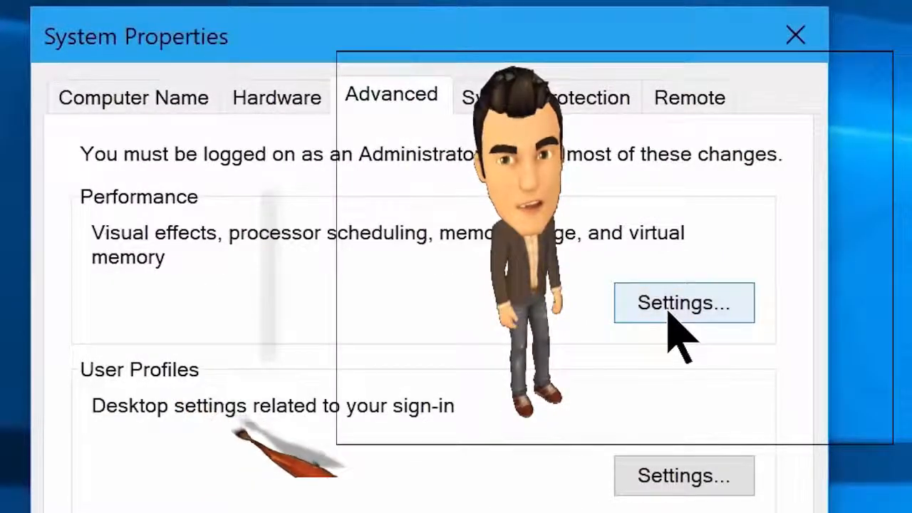
pyautogui.click(668, 319)
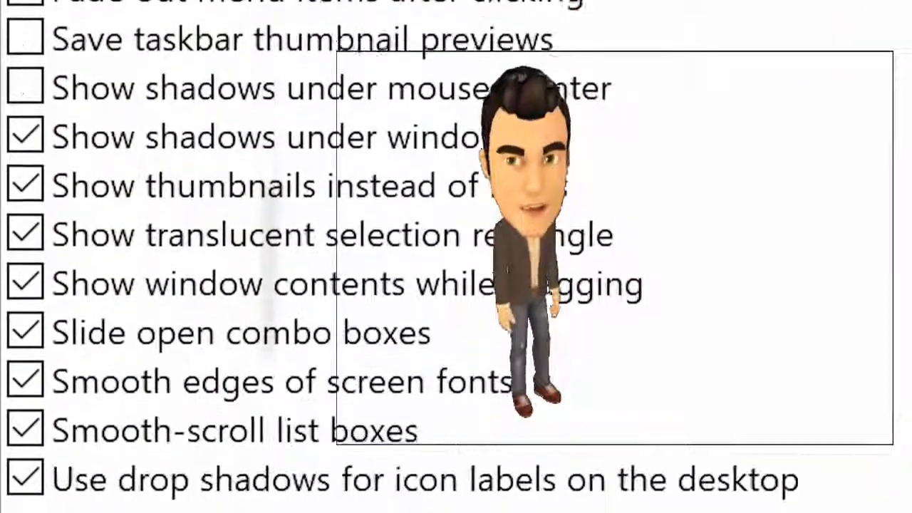
# Step: Turn off every enabled visual effect in the custom list, from window animations to drop shadows for desktop icon labels
pyautogui.click(321, 187)
pyautogui.click(321, 200)
pyautogui.click(321, 214)
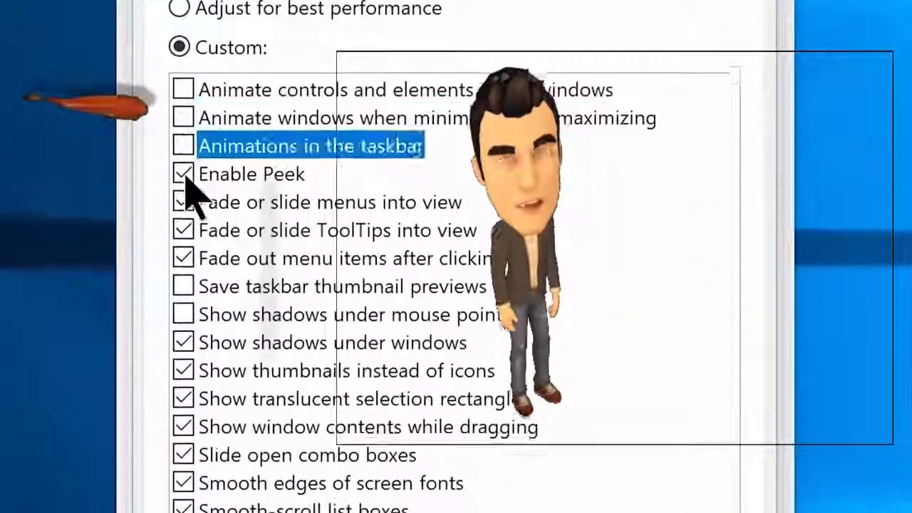
pyautogui.click(184, 174)
pyautogui.click(183, 229)
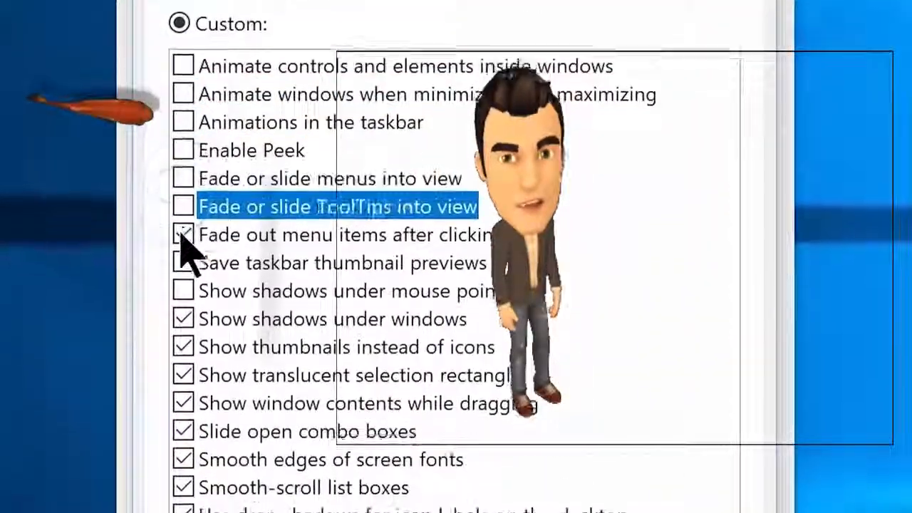
pyautogui.click(184, 257)
pyautogui.click(184, 343)
pyautogui.click(184, 371)
pyautogui.click(184, 426)
pyautogui.click(184, 454)
pyautogui.click(183, 509)
pyautogui.click(186, 443)
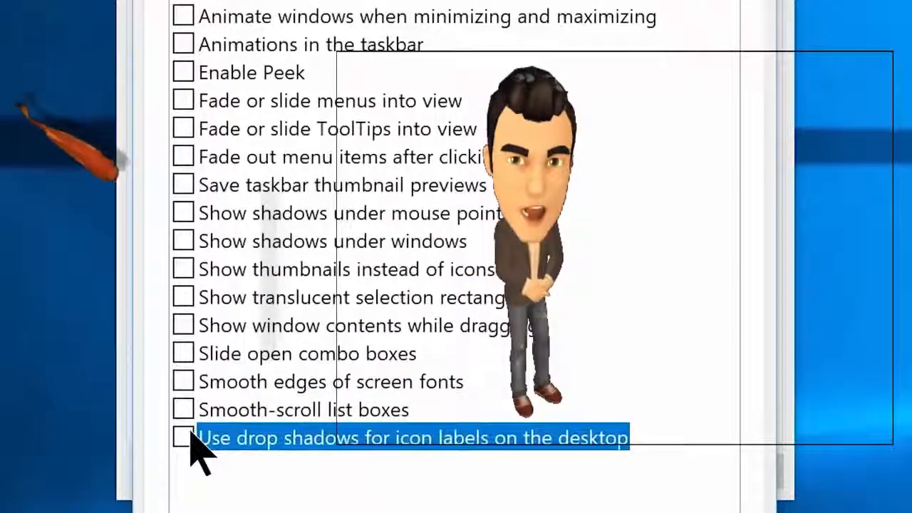
# Step: Enable only smooth edges of screen fonts and shadows under the mouse pointer, and apply the visual effects
pyautogui.click(184, 382)
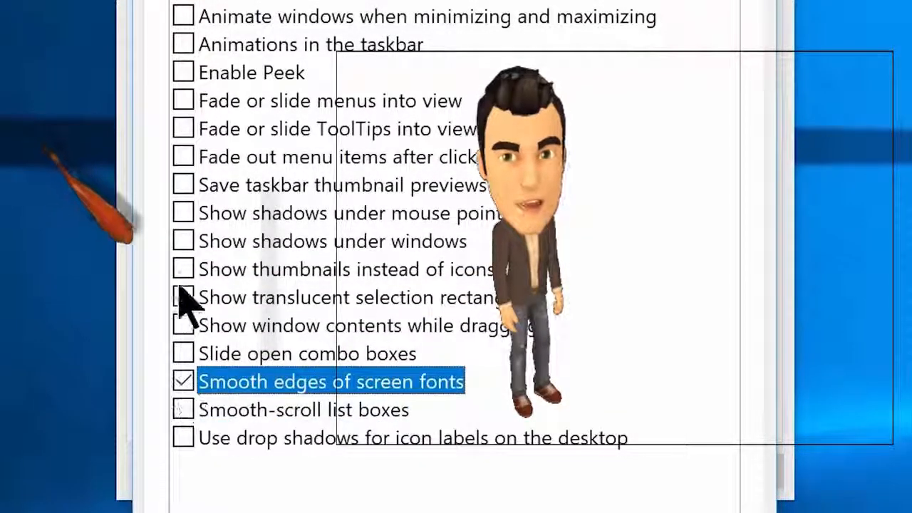
pyautogui.click(183, 213)
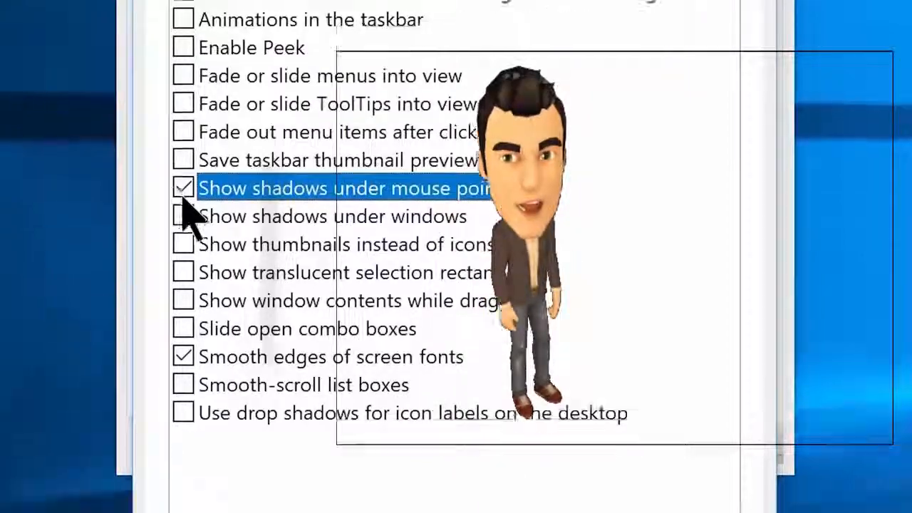
pyautogui.click(692, 477)
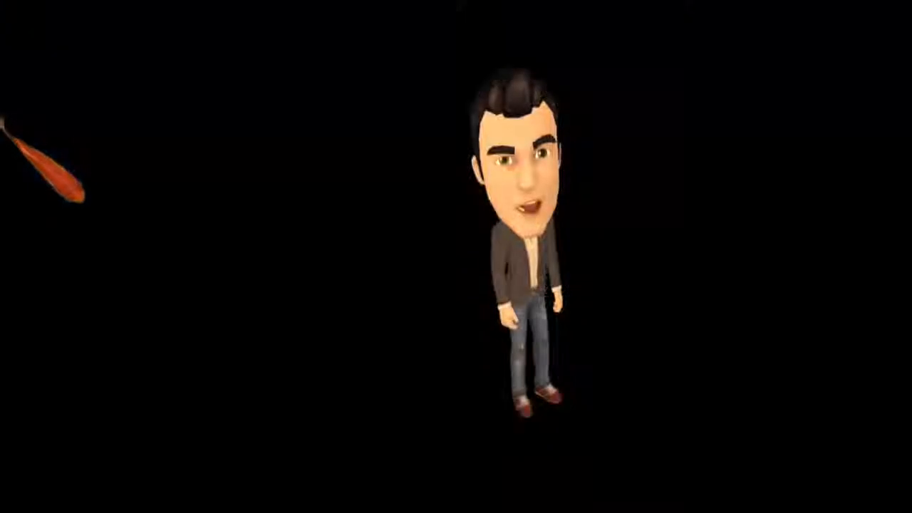